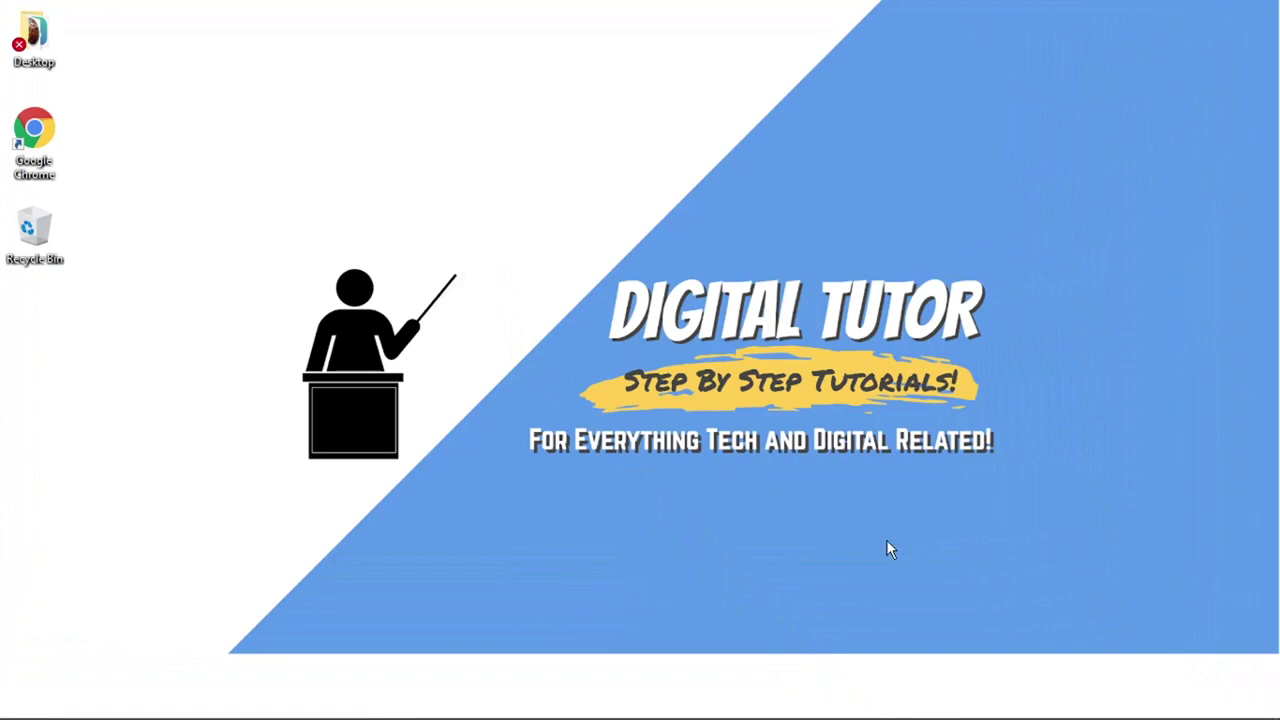
Step: Launch Google Chrome and go to the handbrake.fr website
{"action": "mouse_move", "coordinate": [850, 716]}
{"action": "left_click", "coordinate": [746, 706]}
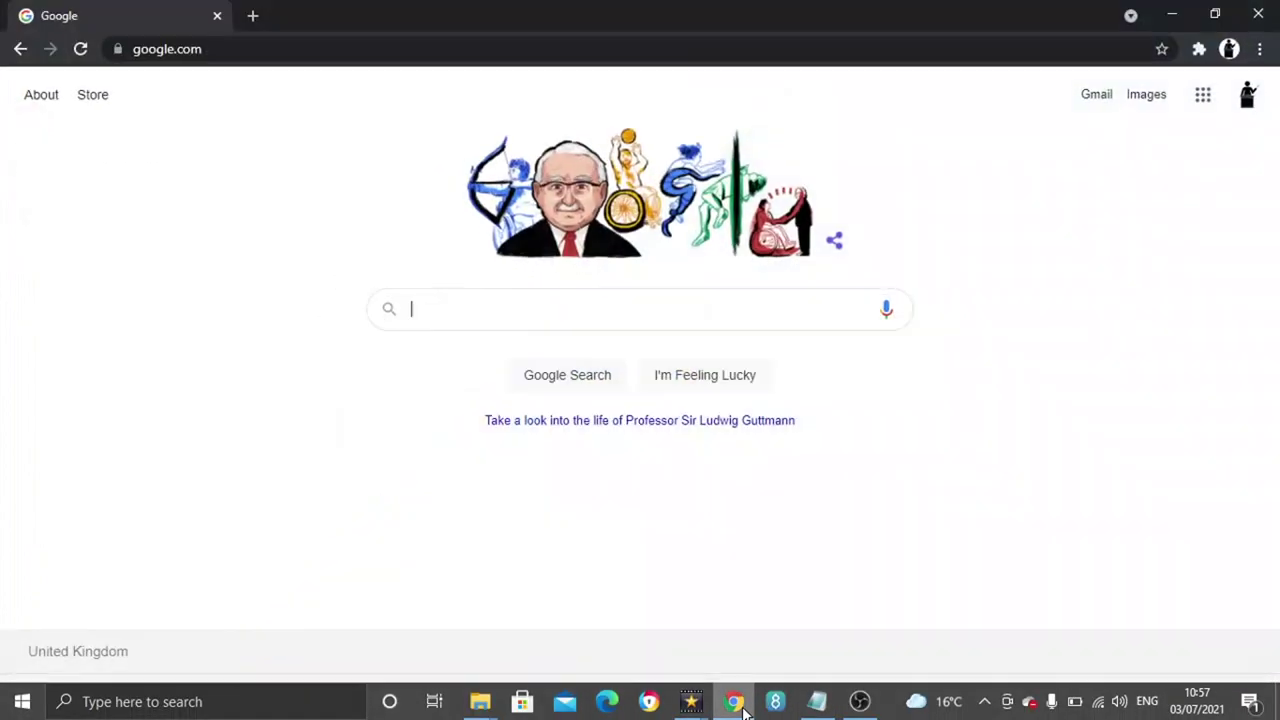
{"action": "left_click", "coordinate": [243, 48]}
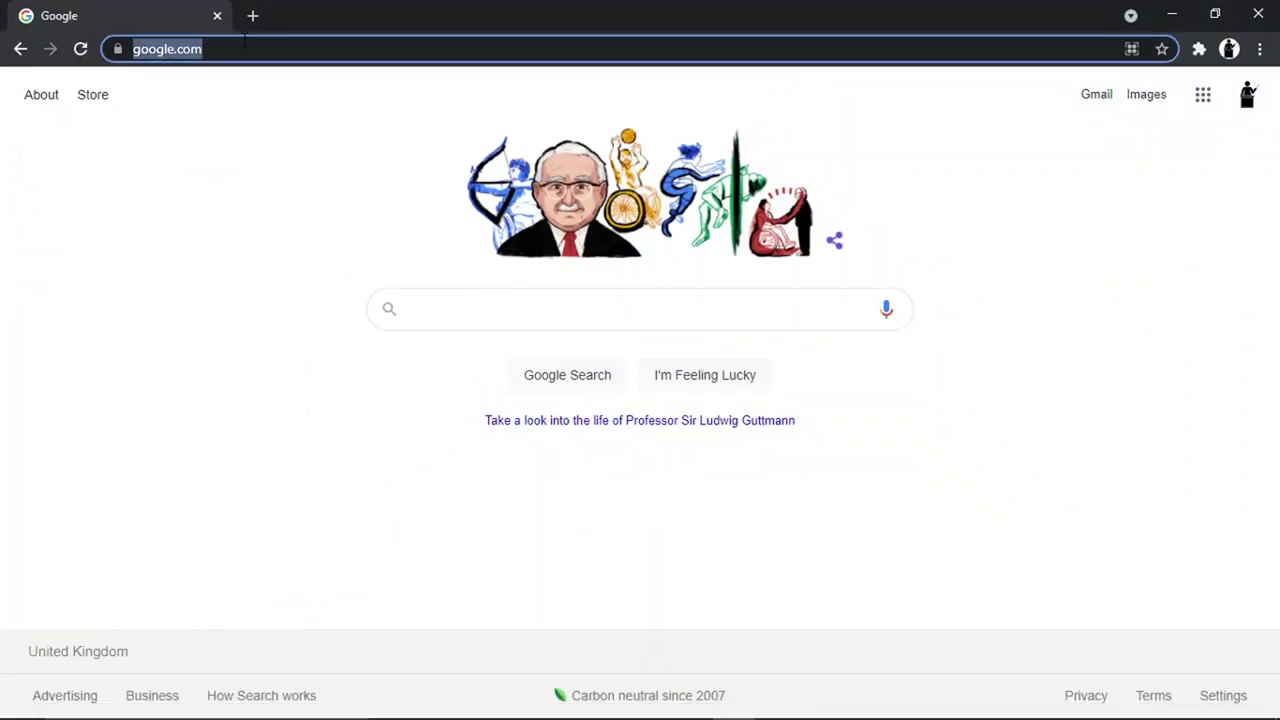
{"action": "type", "text": "han"}
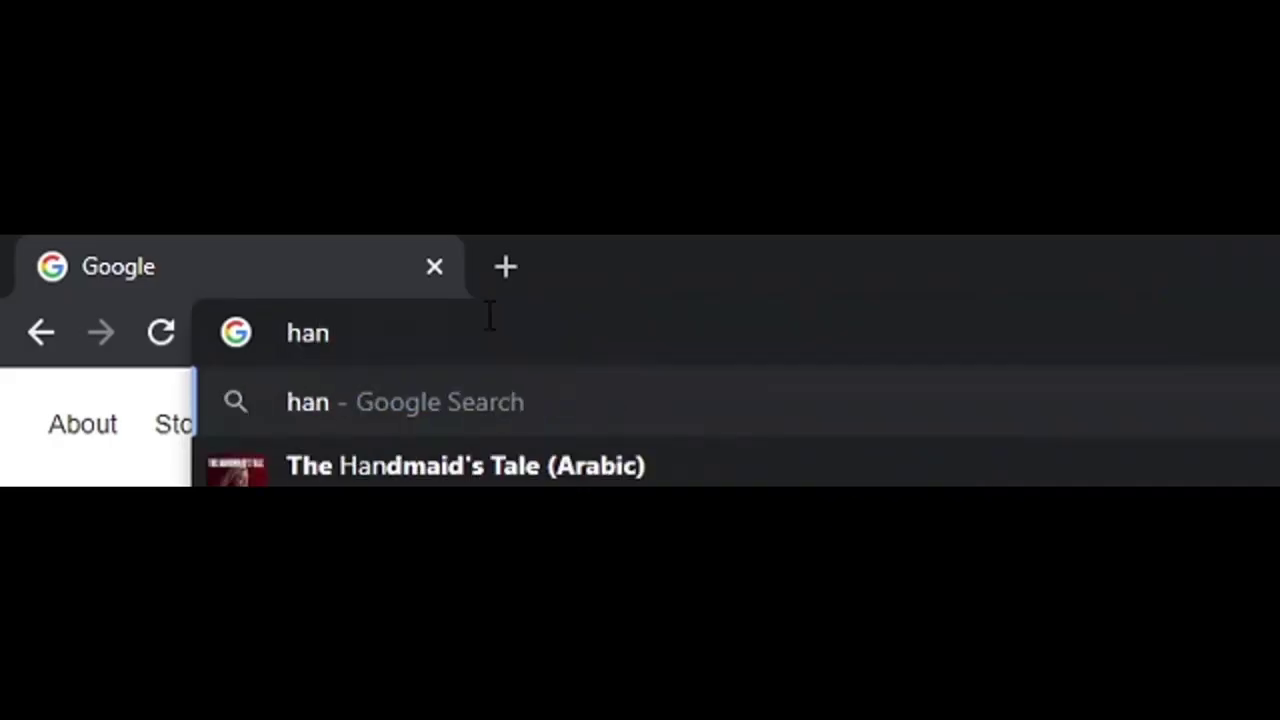
{"action": "type", "text": "dbrake"}
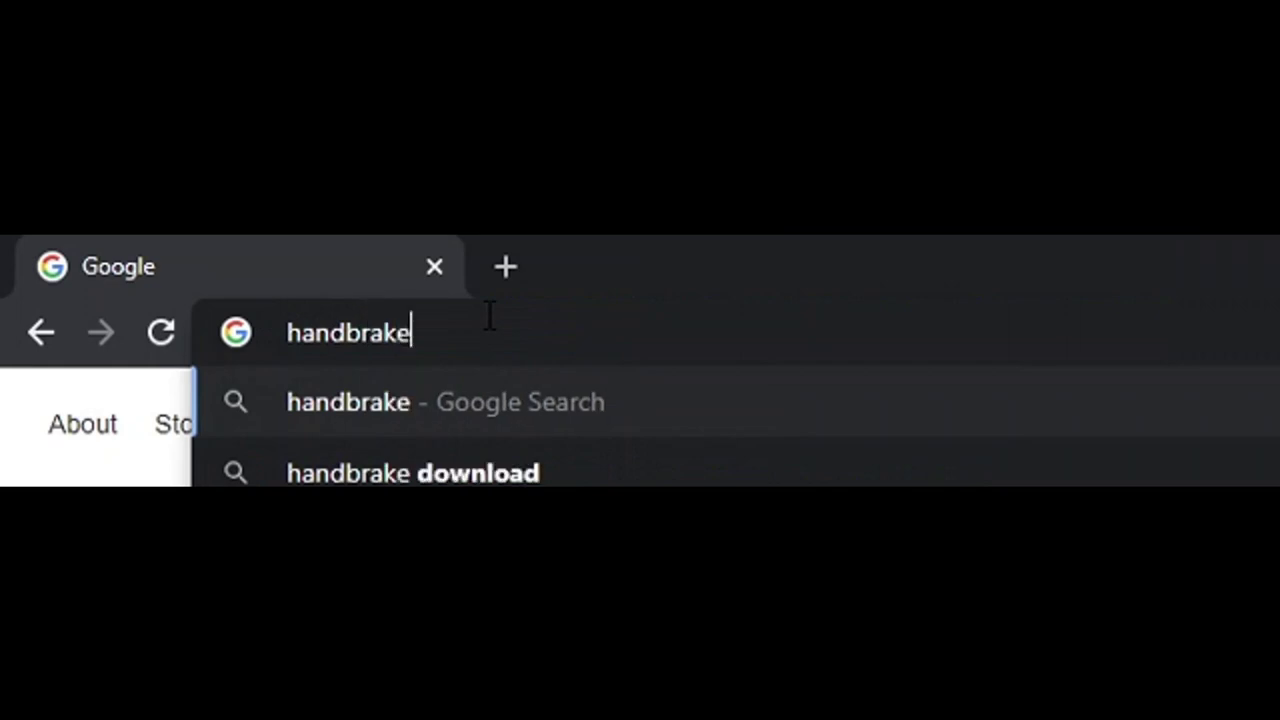
{"action": "type", "text": ".fr"}
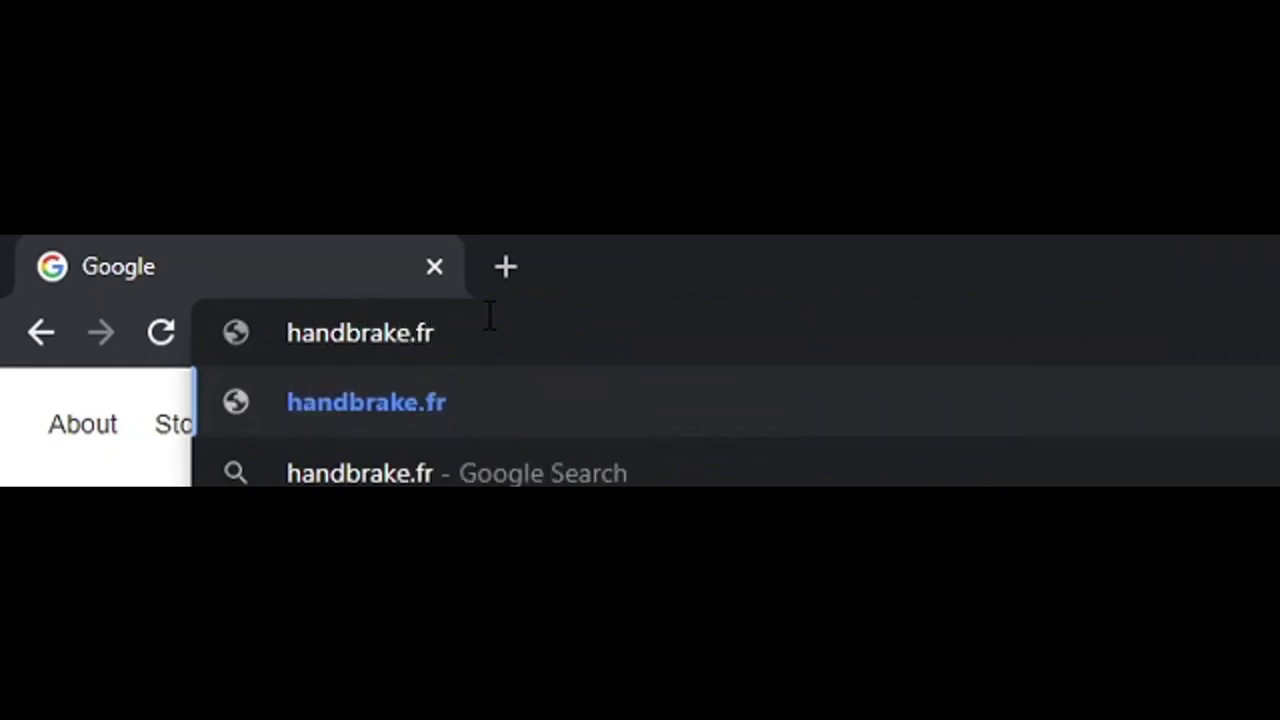
{"action": "key", "text": "Return"}
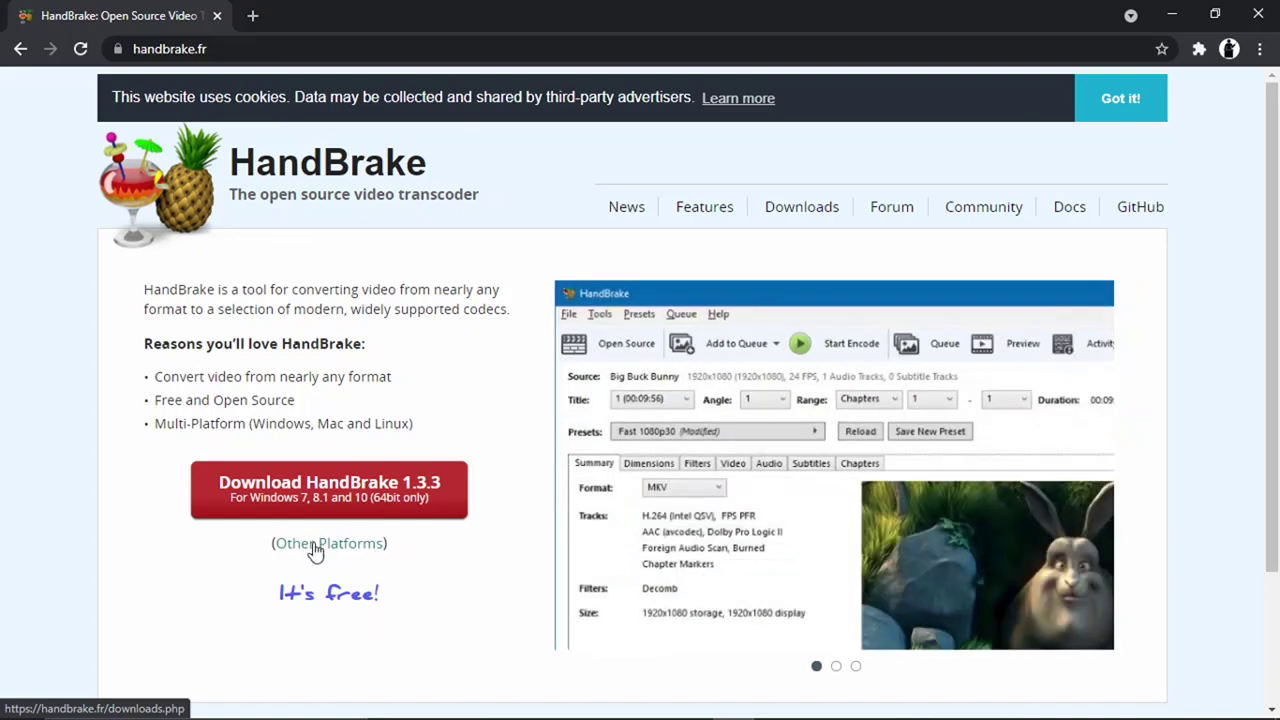
Step: Download the 64-bit Windows installer for HandBrake 1.3.3 from the downloads page
{"action": "left_click", "coordinate": [315, 548]}
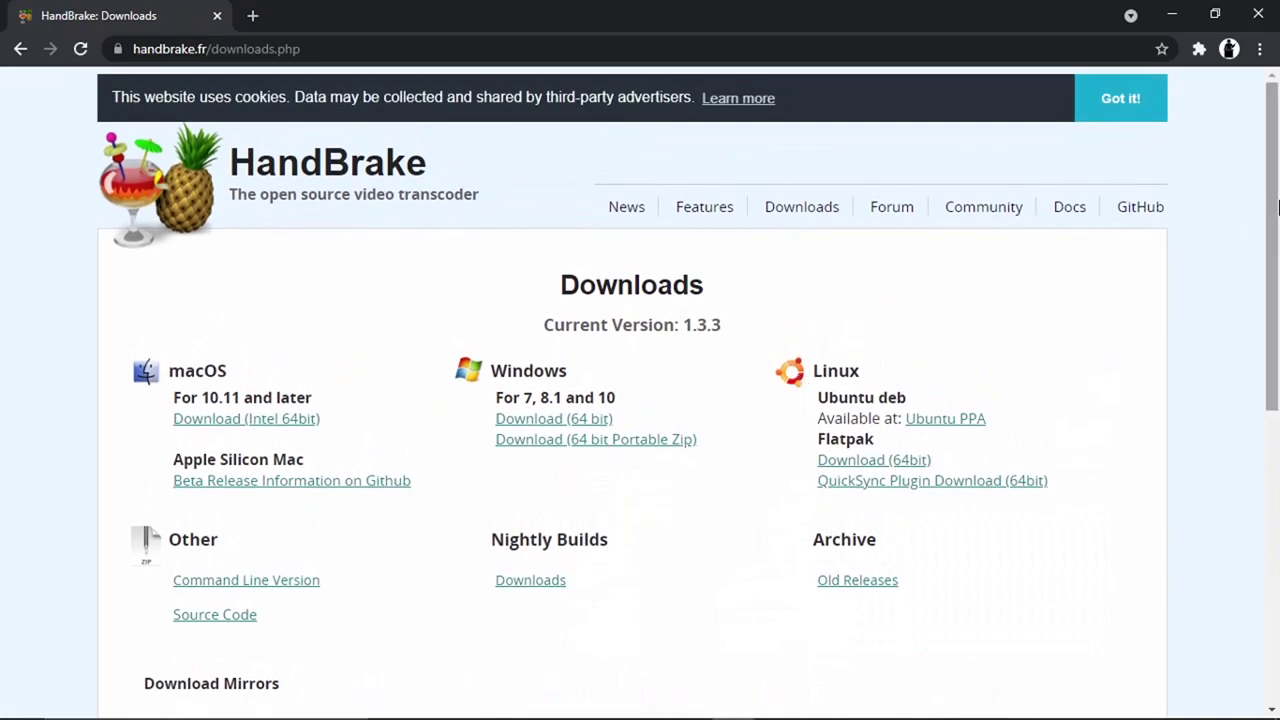
{"action": "left_click_drag", "start_coordinate": [1270, 212], "coordinate": [1278, 281]}
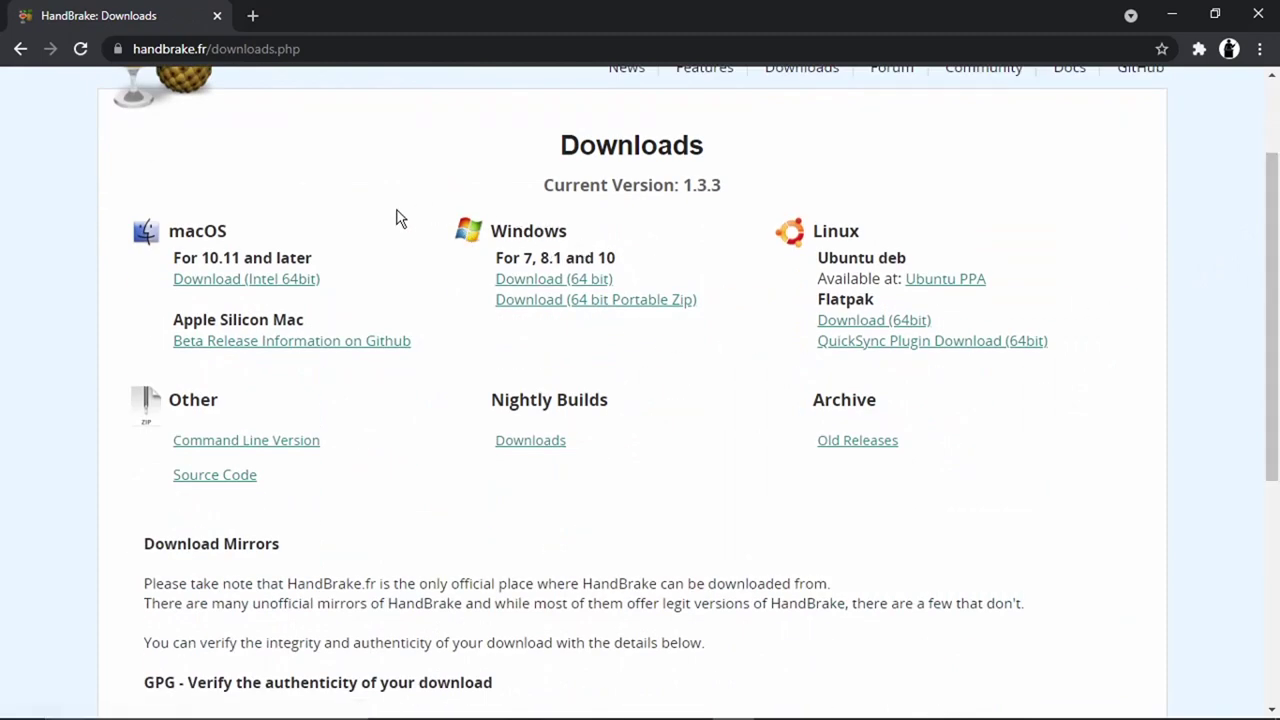
{"action": "left_click", "coordinate": [535, 283]}
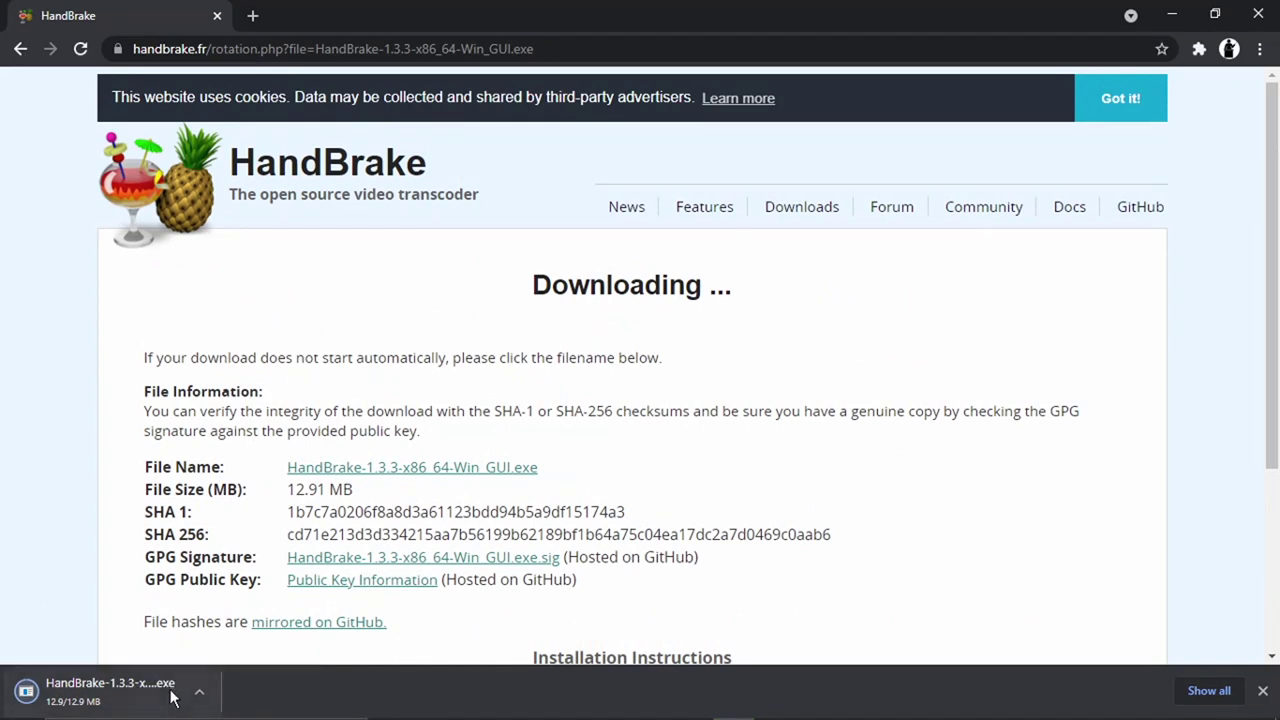
Step: Run HandBrake-1.3.3-x86_64-Win_GUI.exe, accept the licence and install to the default location
{"action": "left_click", "coordinate": [120, 688]}
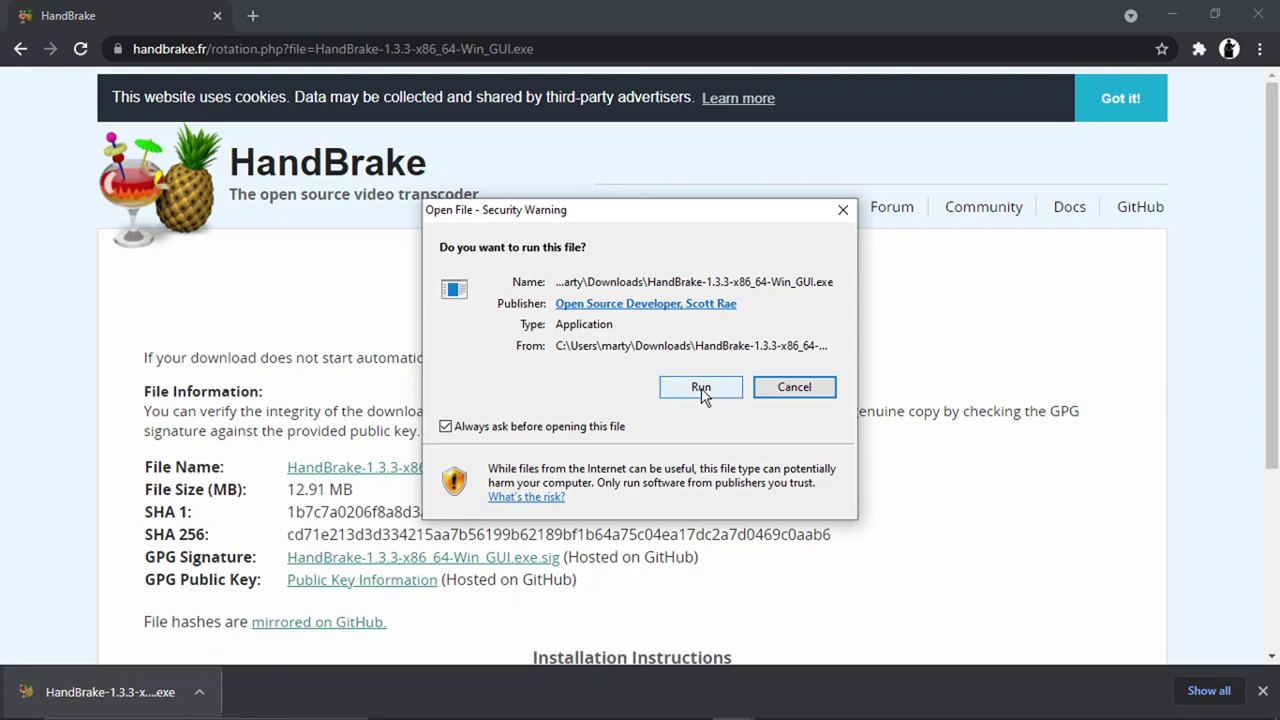
{"action": "left_click", "coordinate": [701, 389]}
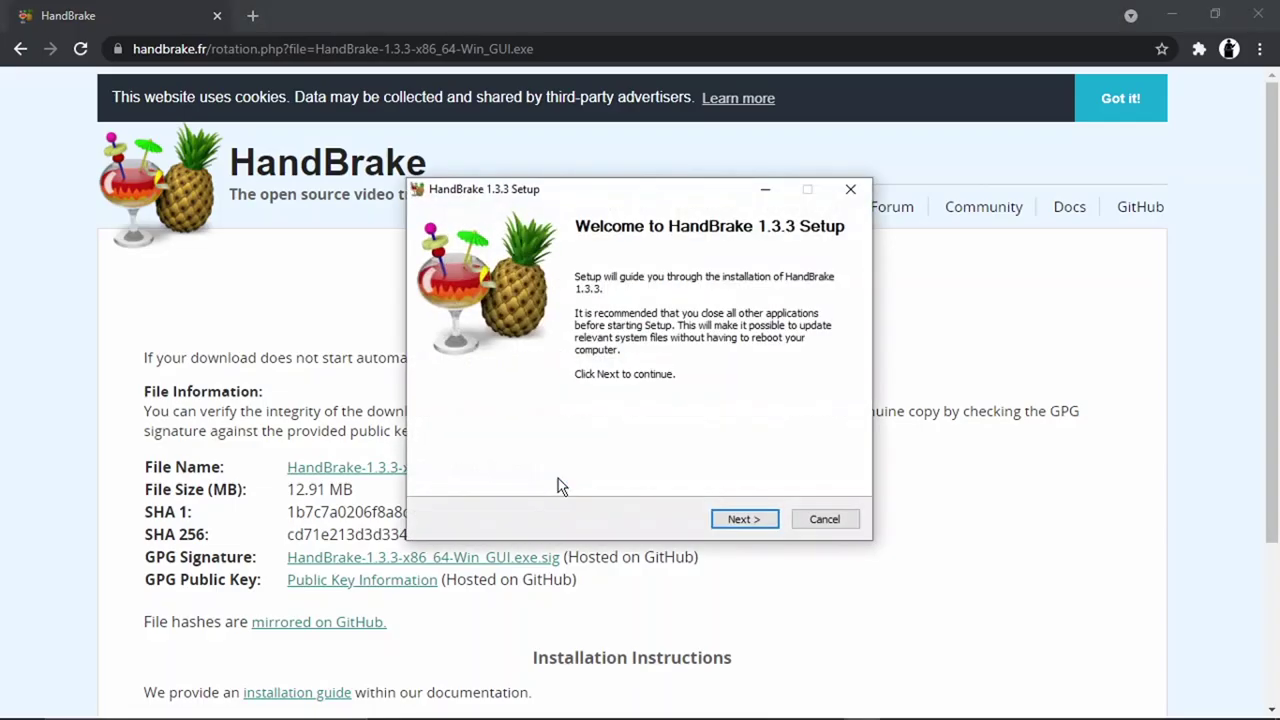
{"action": "left_click", "coordinate": [756, 521]}
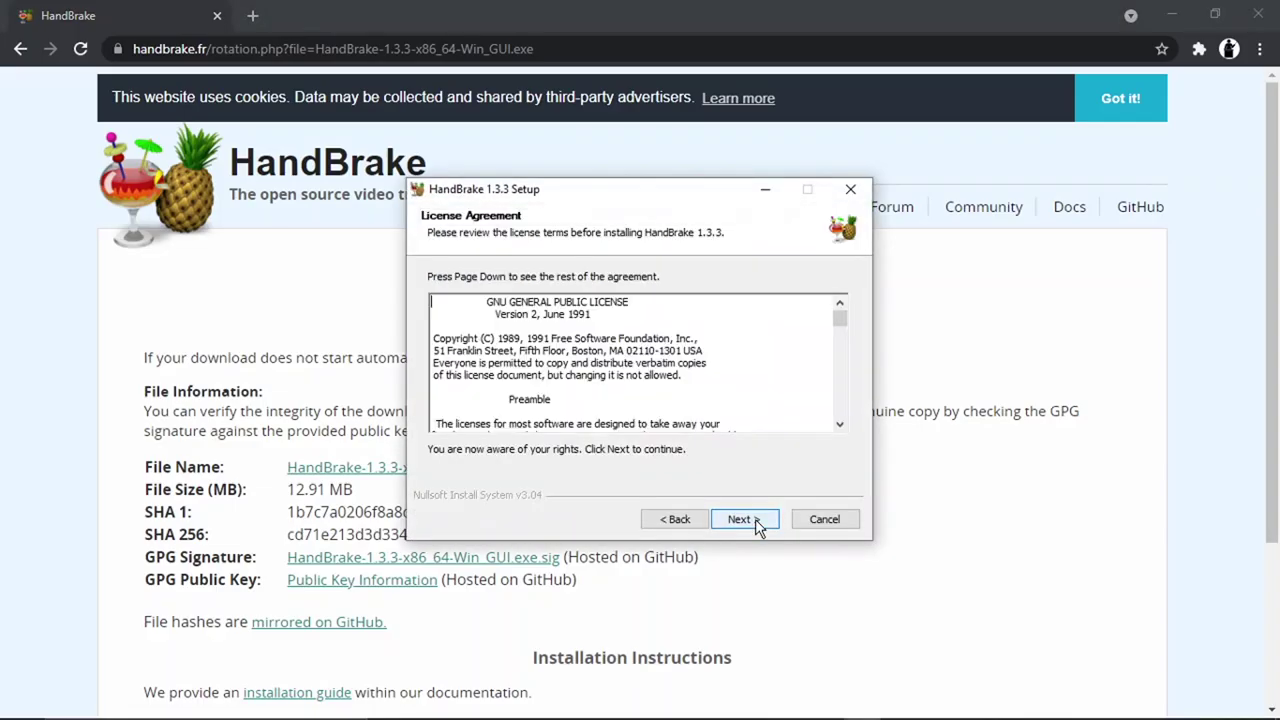
{"action": "left_click", "coordinate": [756, 521]}
{"action": "left_click", "coordinate": [756, 521]}
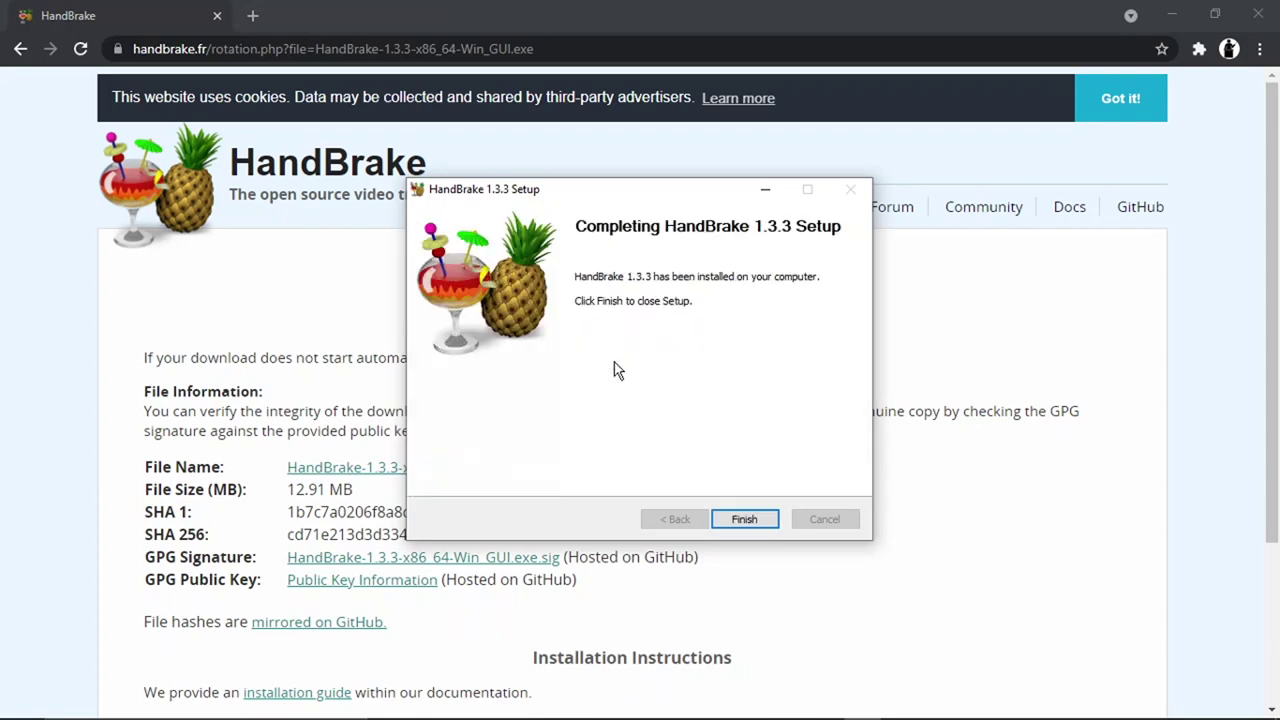
{"action": "left_click", "coordinate": [740, 519]}
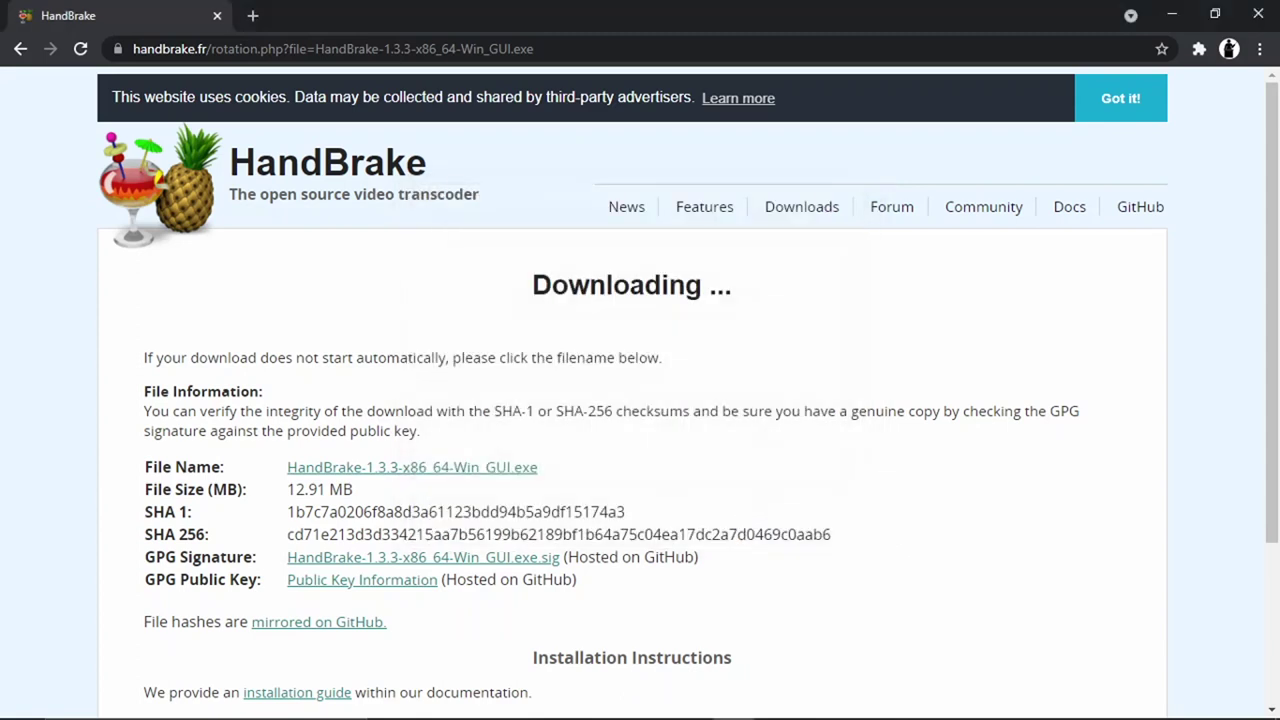
Step: Search Windows for 'handbrake' and launch the HandBrake app
{"action": "mouse_move", "coordinate": [327, 688]}
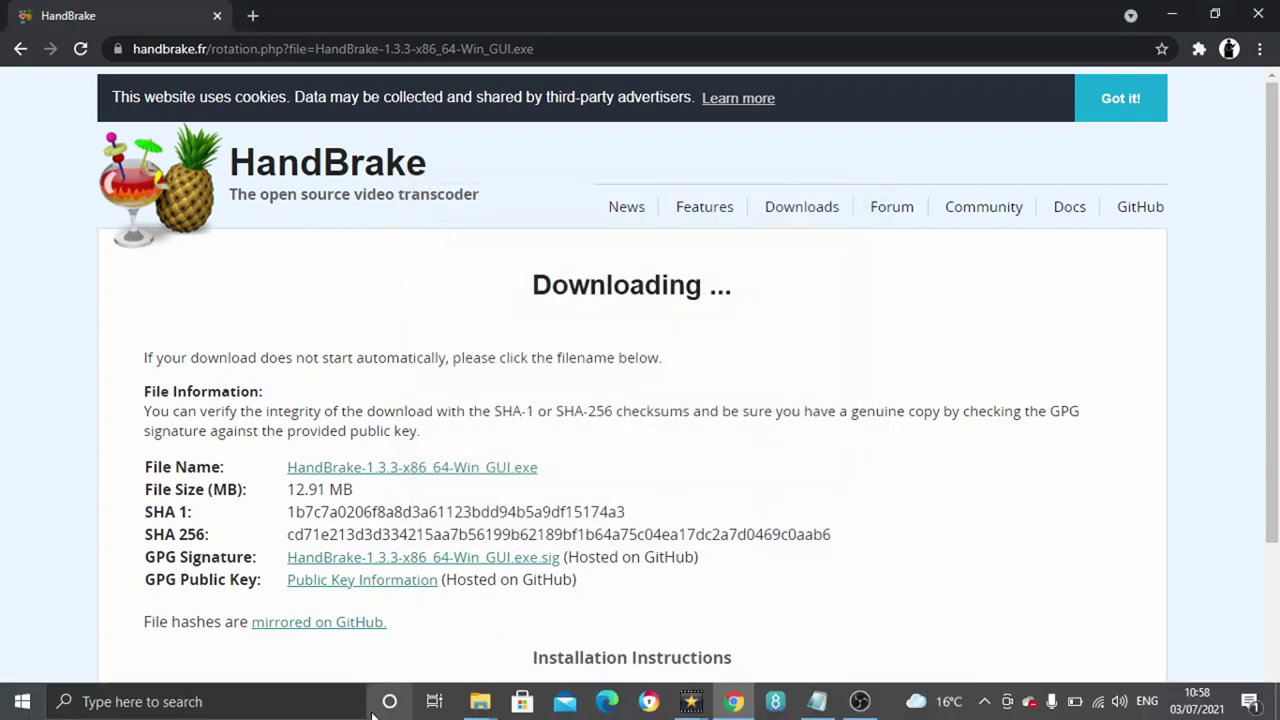
{"action": "left_click", "coordinate": [293, 700]}
{"action": "type", "text": "h"}
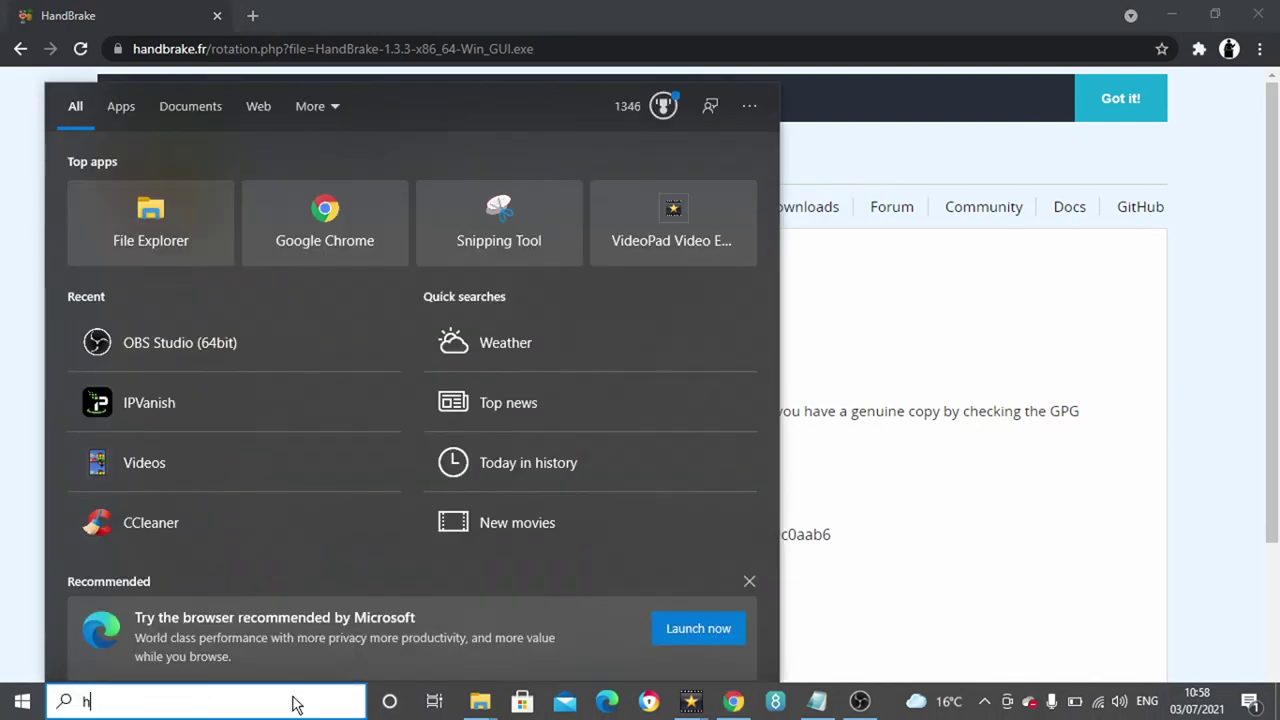
{"action": "type", "text": "andbrake"}
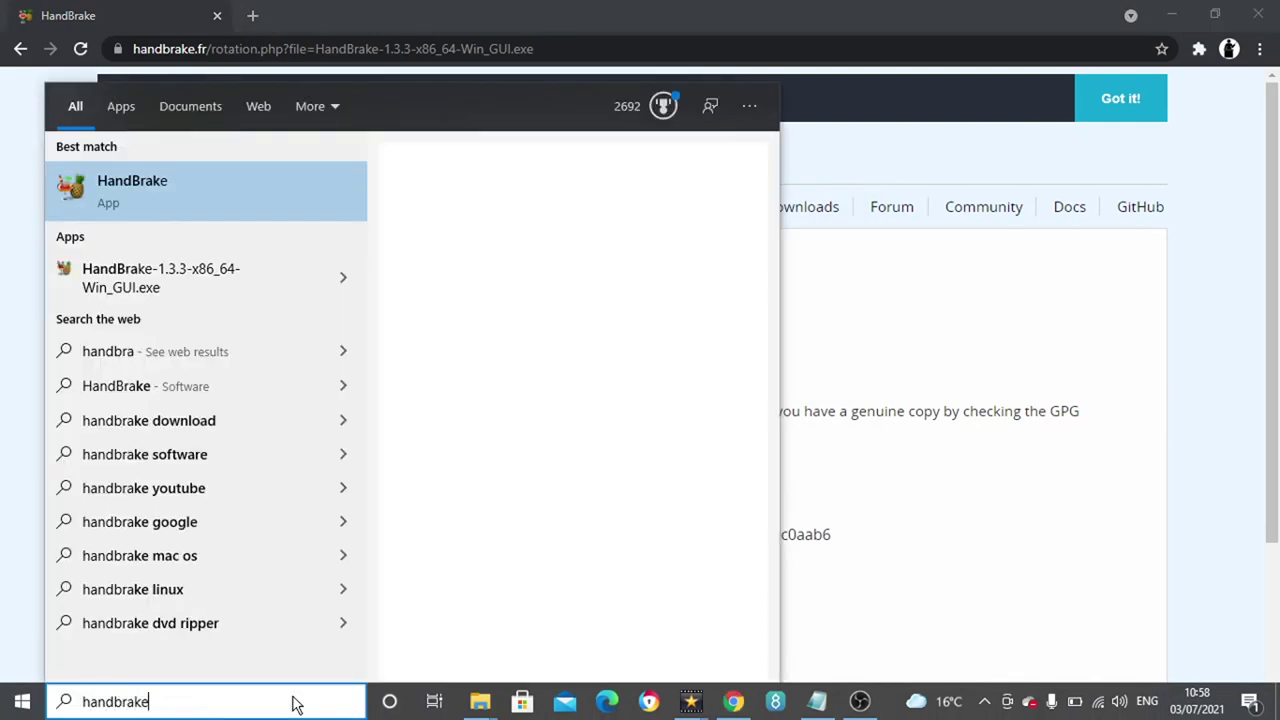
{"action": "left_click", "coordinate": [172, 216]}
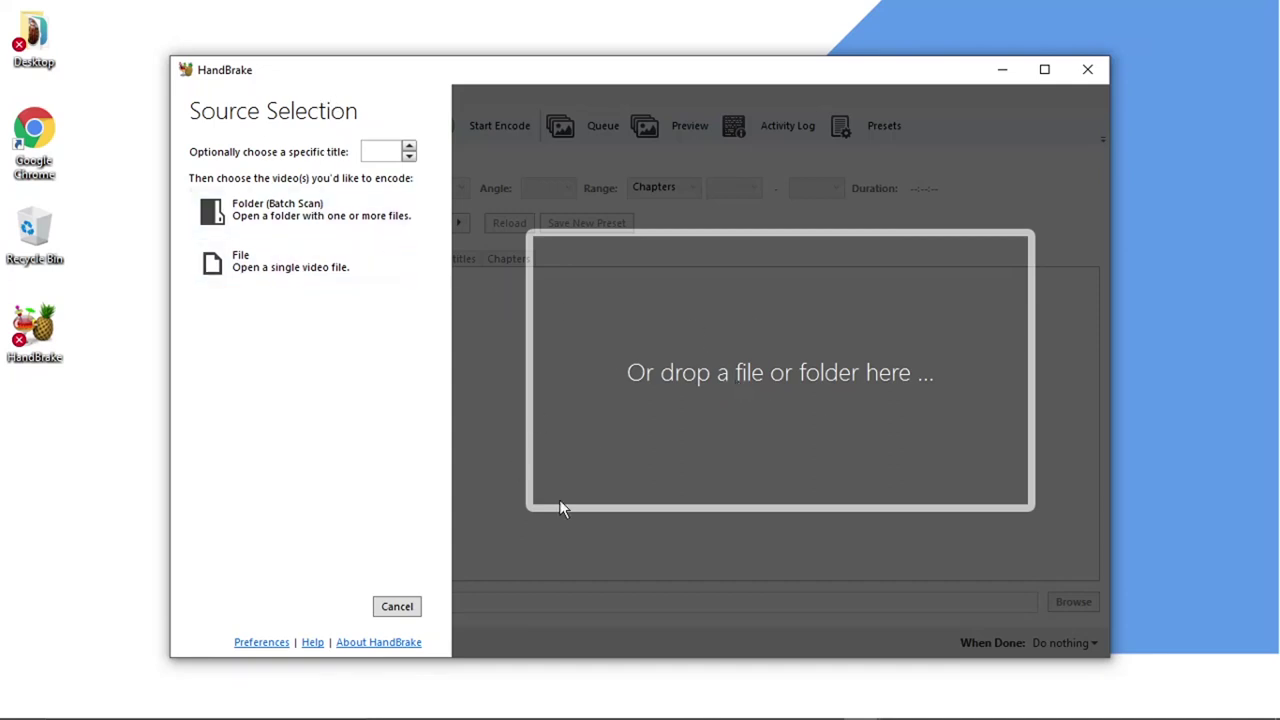
Step: Go up to the Video 348 folder and select the 15.3 MB original Roblox video
{"action": "left_click", "coordinate": [476, 703]}
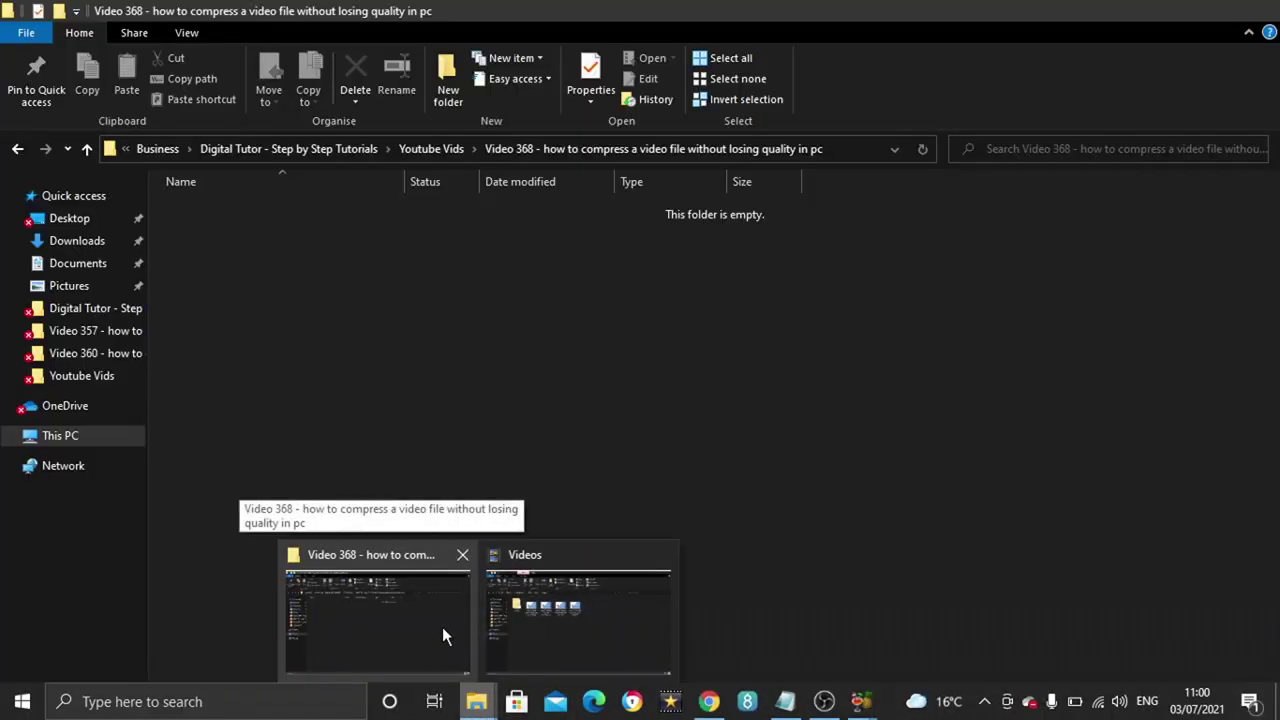
{"action": "left_click", "coordinate": [442, 627]}
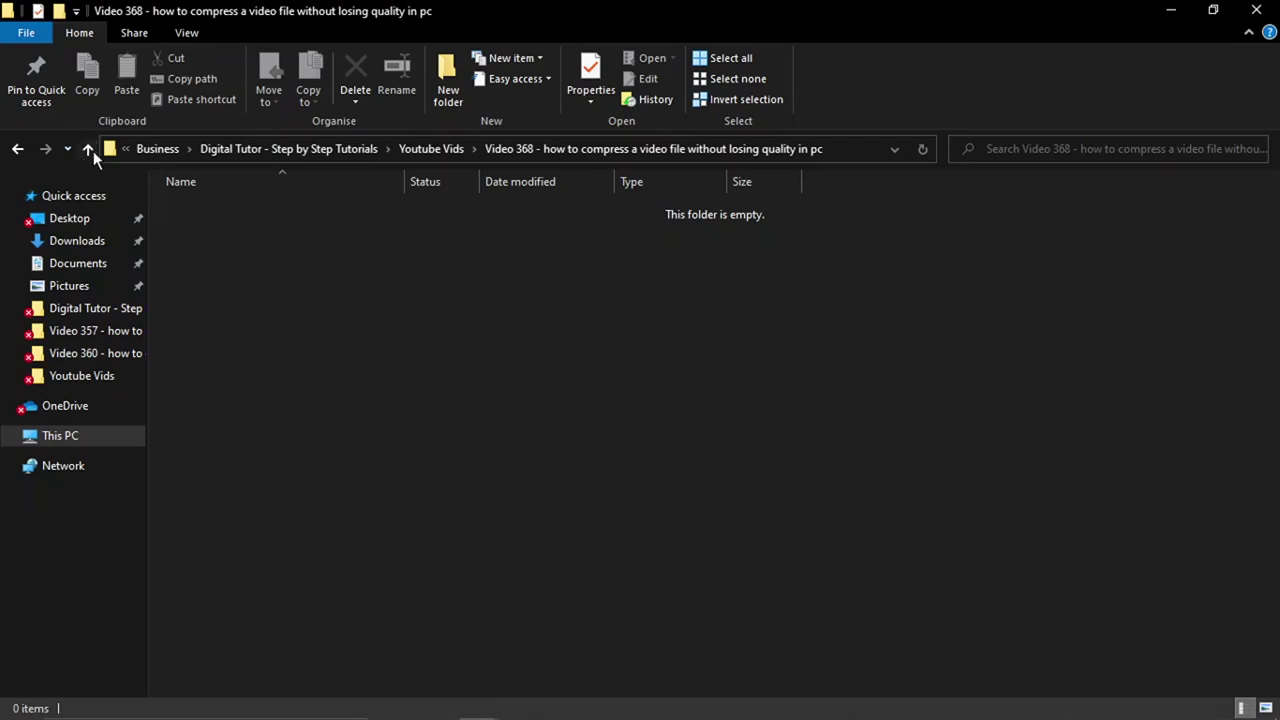
{"action": "left_click", "coordinate": [90, 150]}
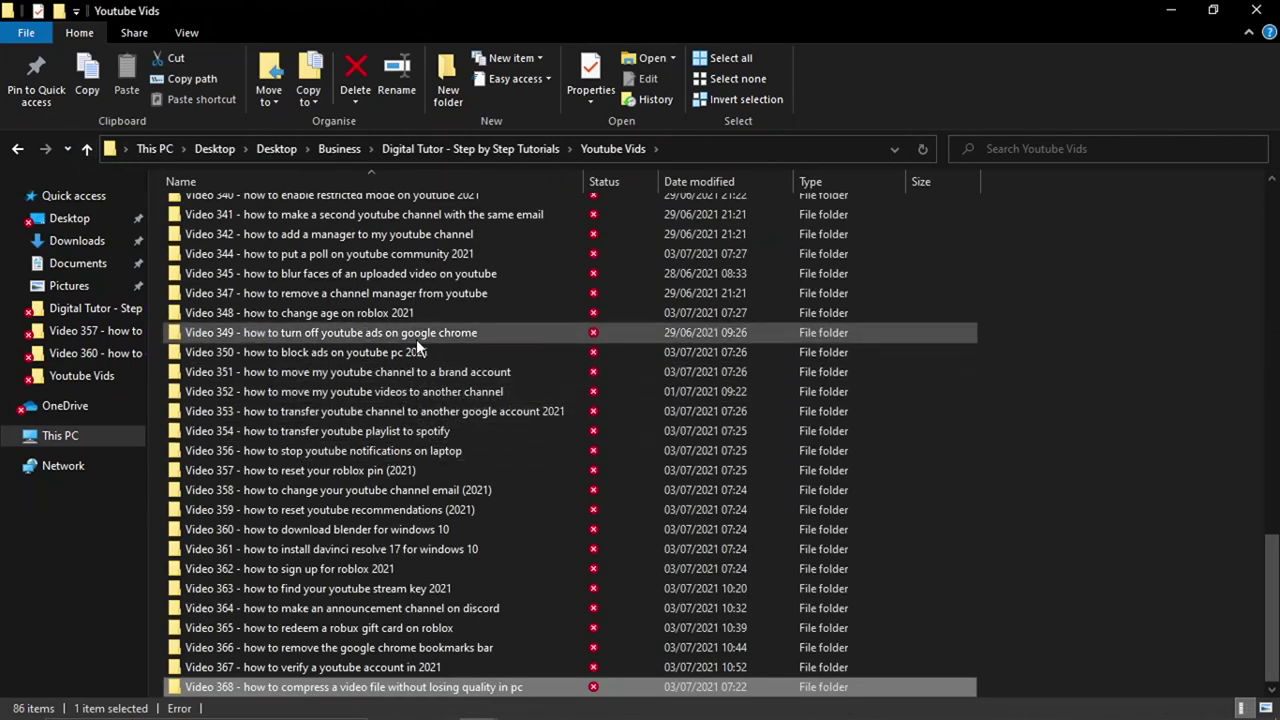
{"action": "double_click", "coordinate": [414, 310]}
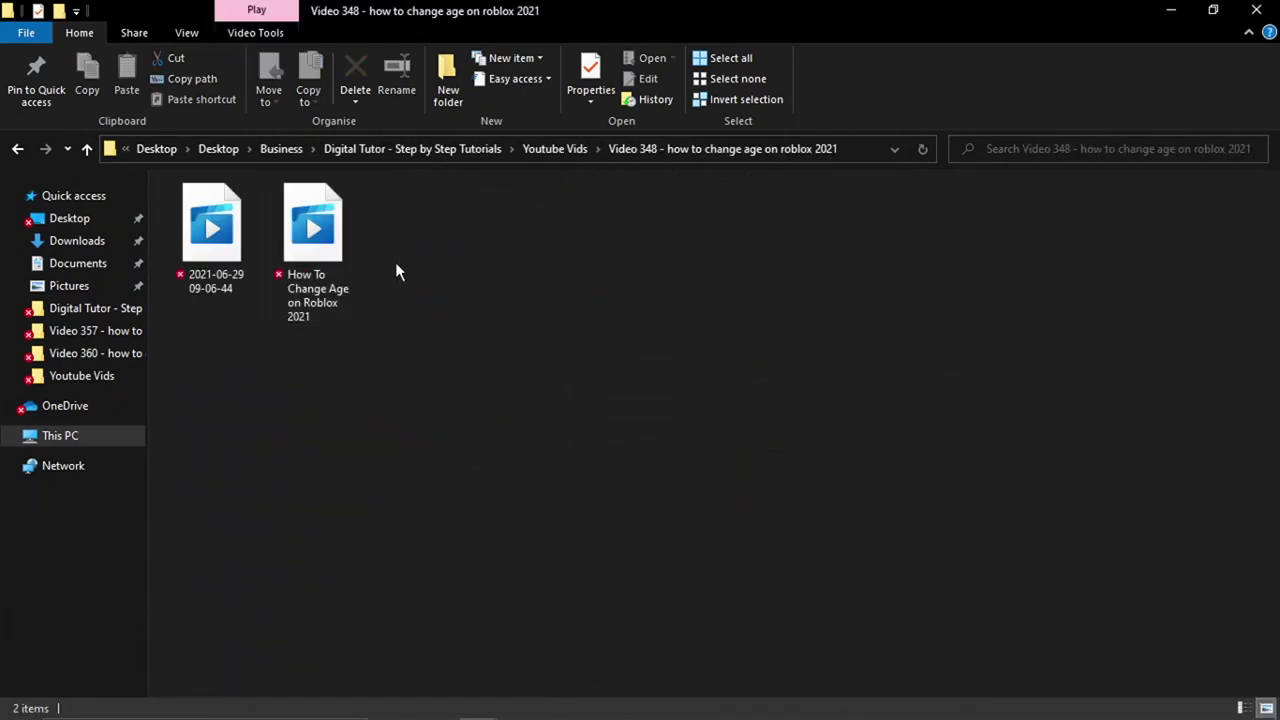
{"action": "left_click", "coordinate": [314, 254]}
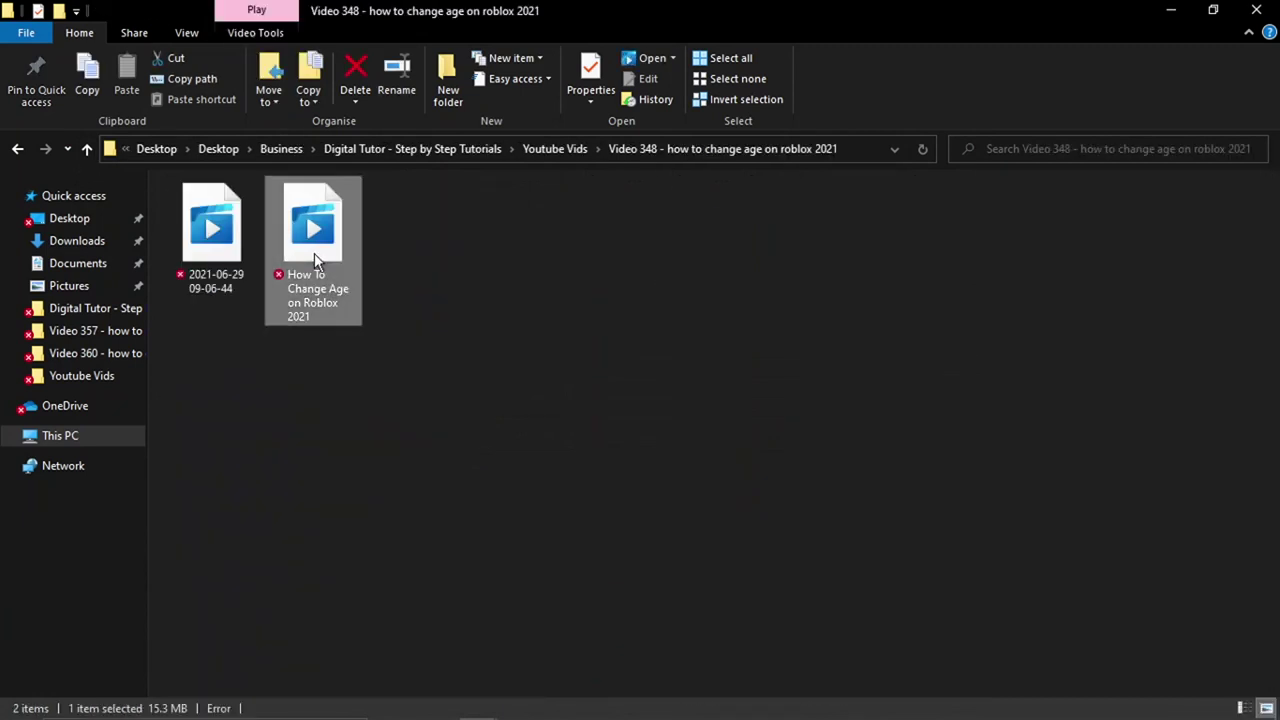
Step: Load the How To Change Age on Roblox 2021 video as source, keeping MP4 with Web Optimized on
{"action": "left_click_drag", "start_coordinate": [314, 253], "coordinate": [731, 383]}
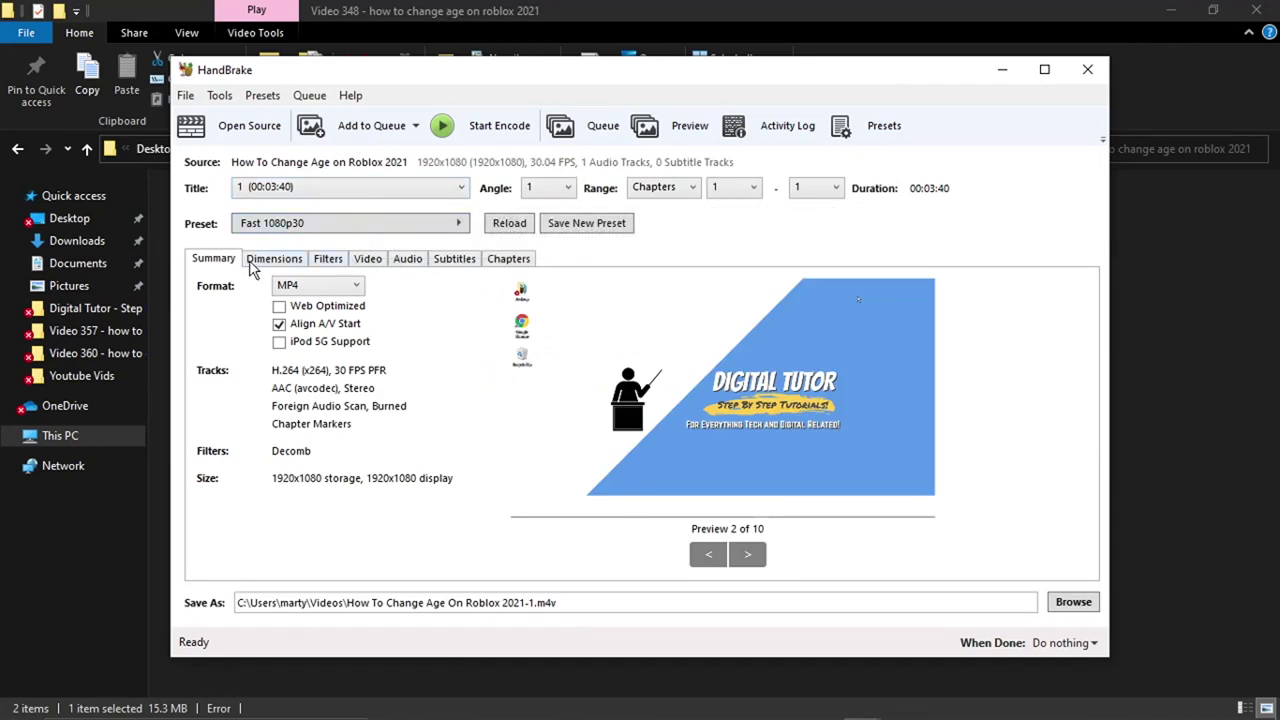
{"action": "left_click", "coordinate": [296, 287]}
{"action": "left_click", "coordinate": [296, 287]}
{"action": "left_click", "coordinate": [280, 308]}
Step: Set the H.264 video to a constant 60 fps framerate at constant quality RF 23
{"action": "left_click", "coordinate": [277, 262]}
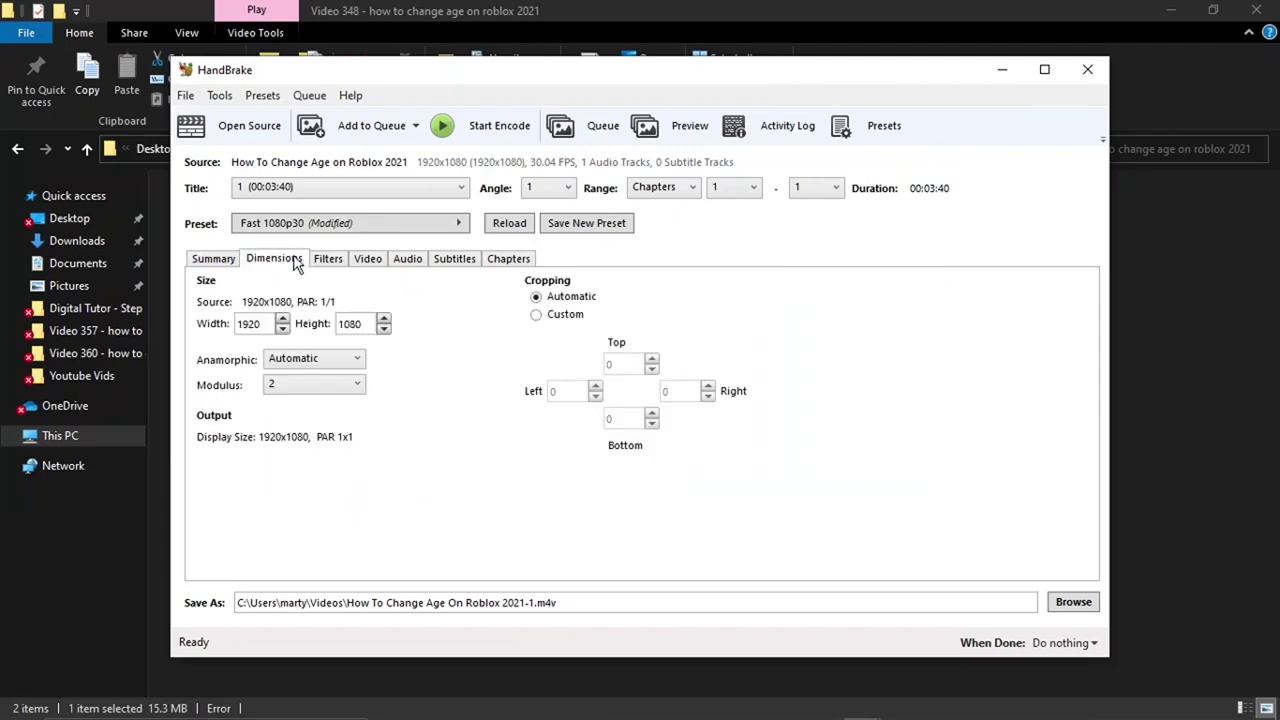
{"action": "left_click", "coordinate": [370, 259]}
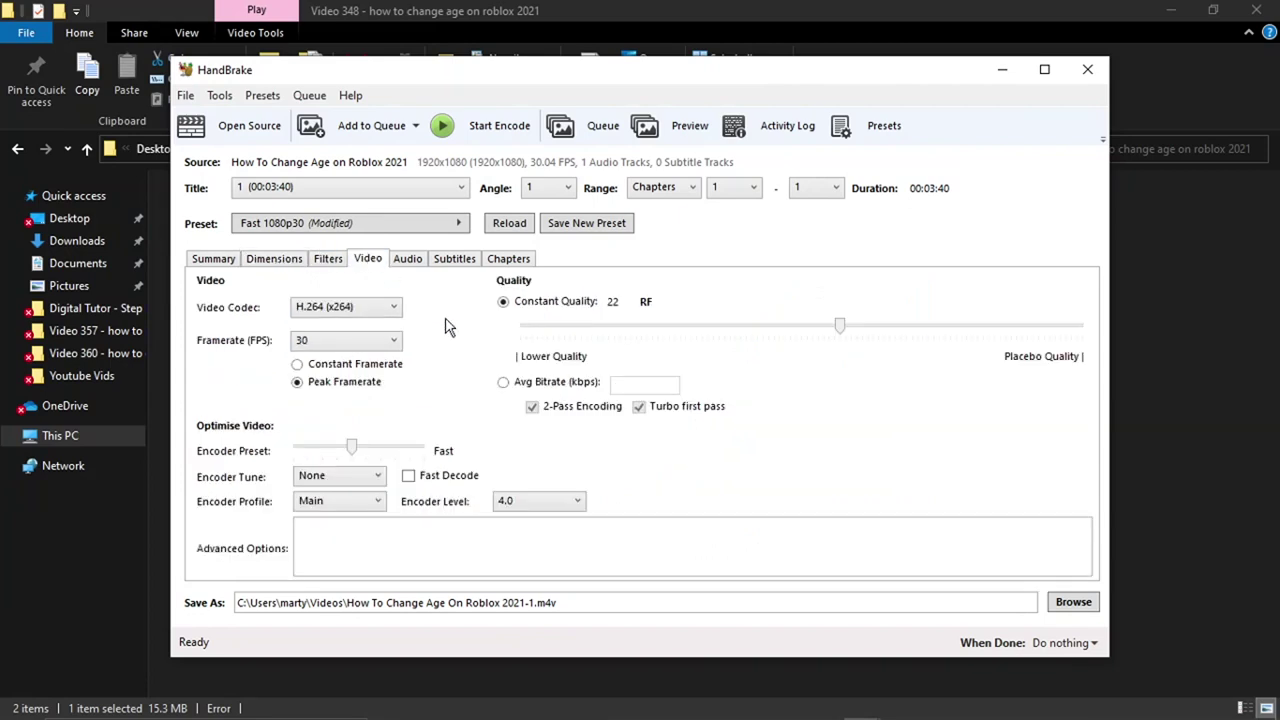
{"action": "left_click", "coordinate": [386, 342]}
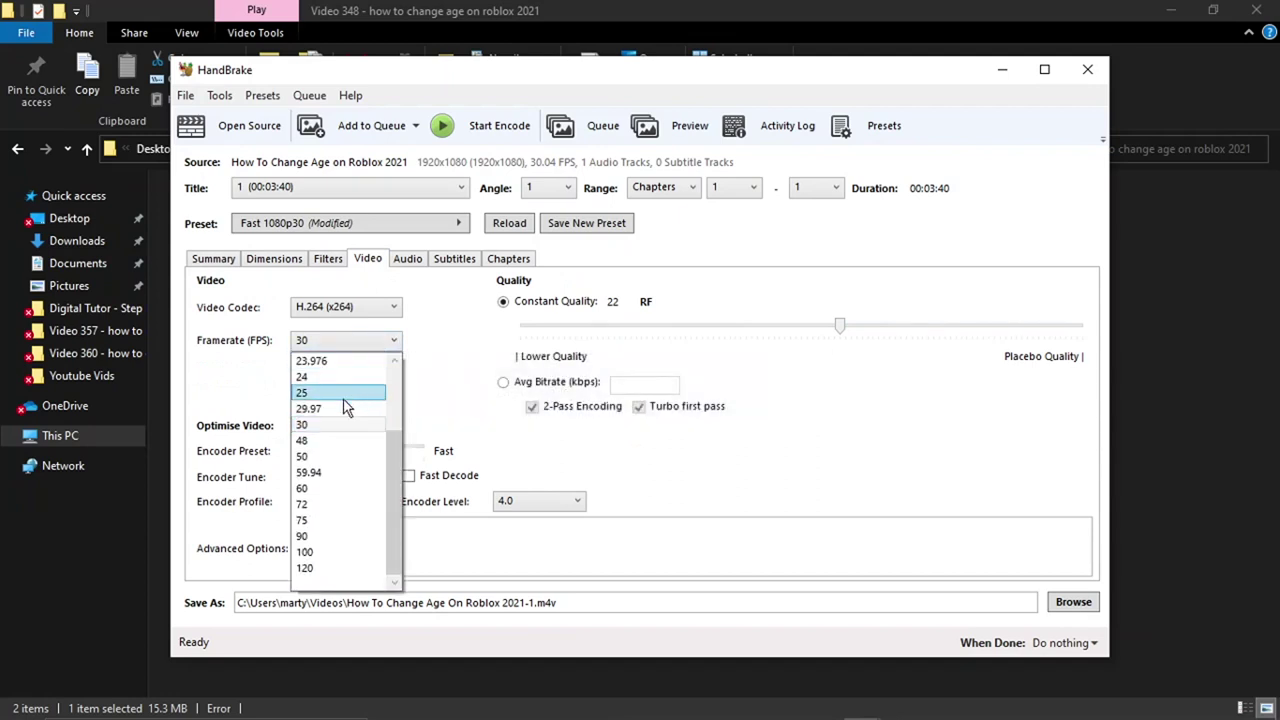
{"action": "left_click", "coordinate": [323, 485]}
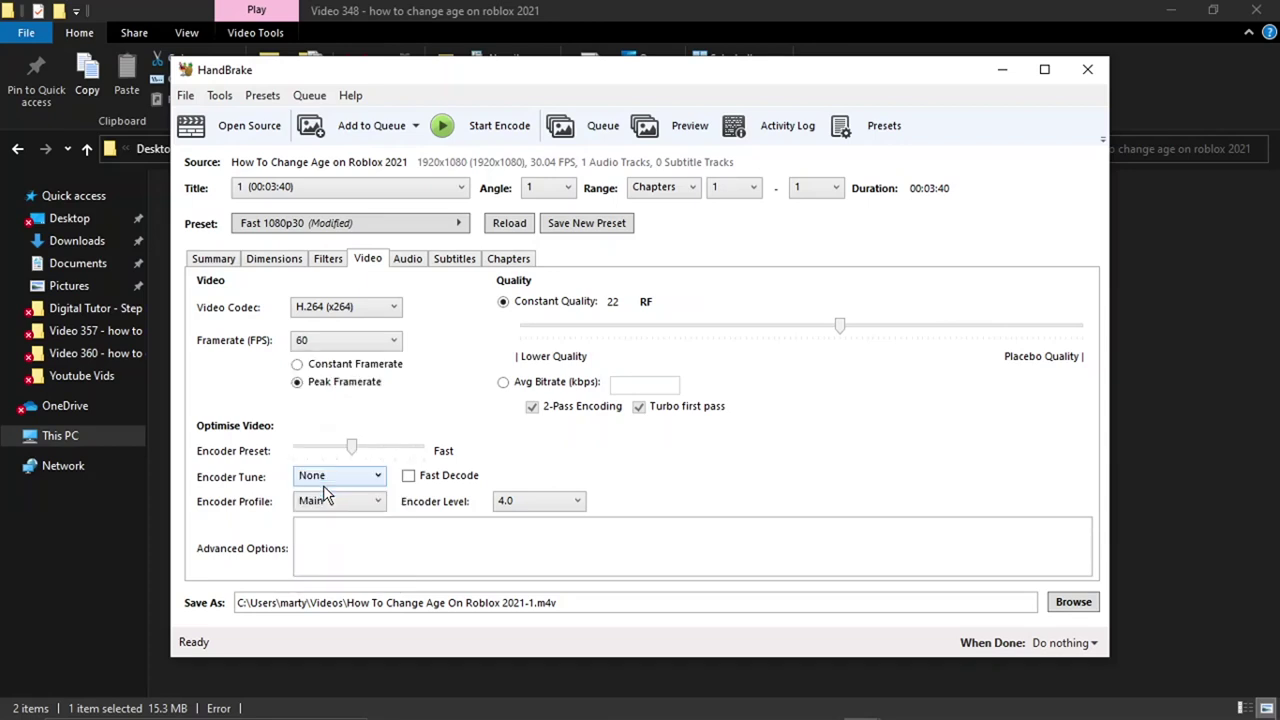
{"action": "left_click", "coordinate": [298, 365]}
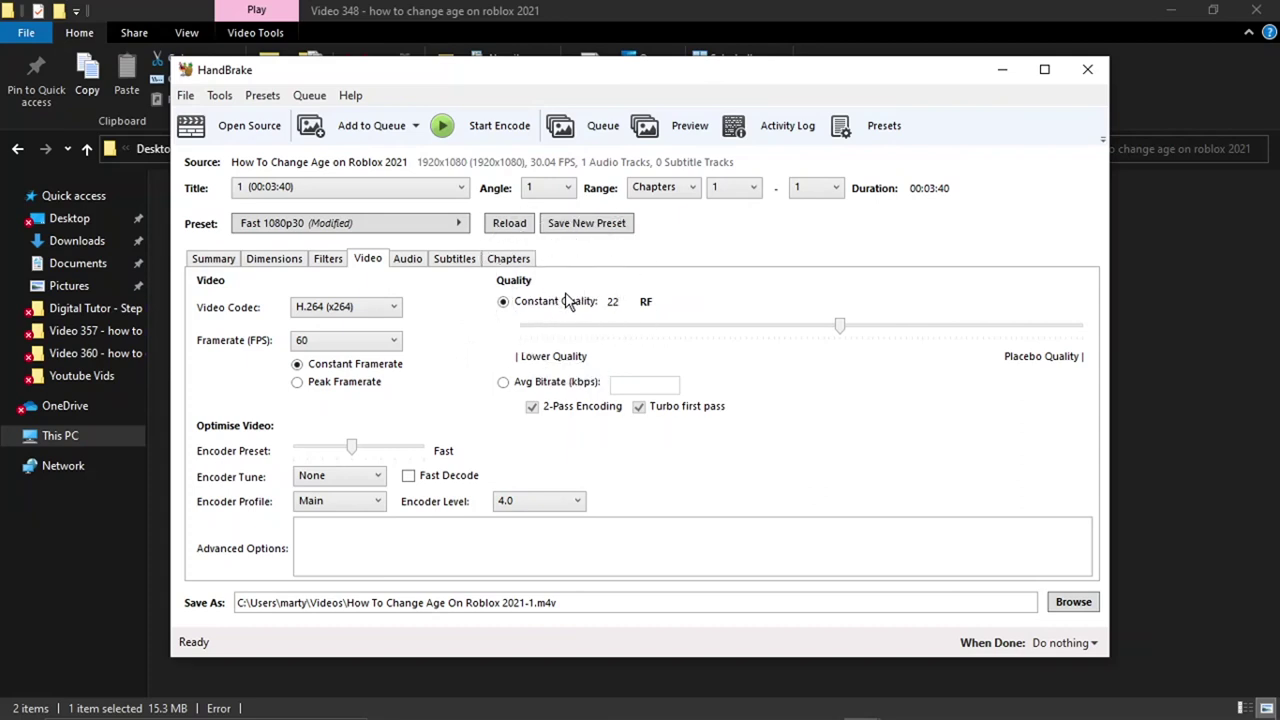
{"action": "mouse_move", "coordinate": [574, 312]}
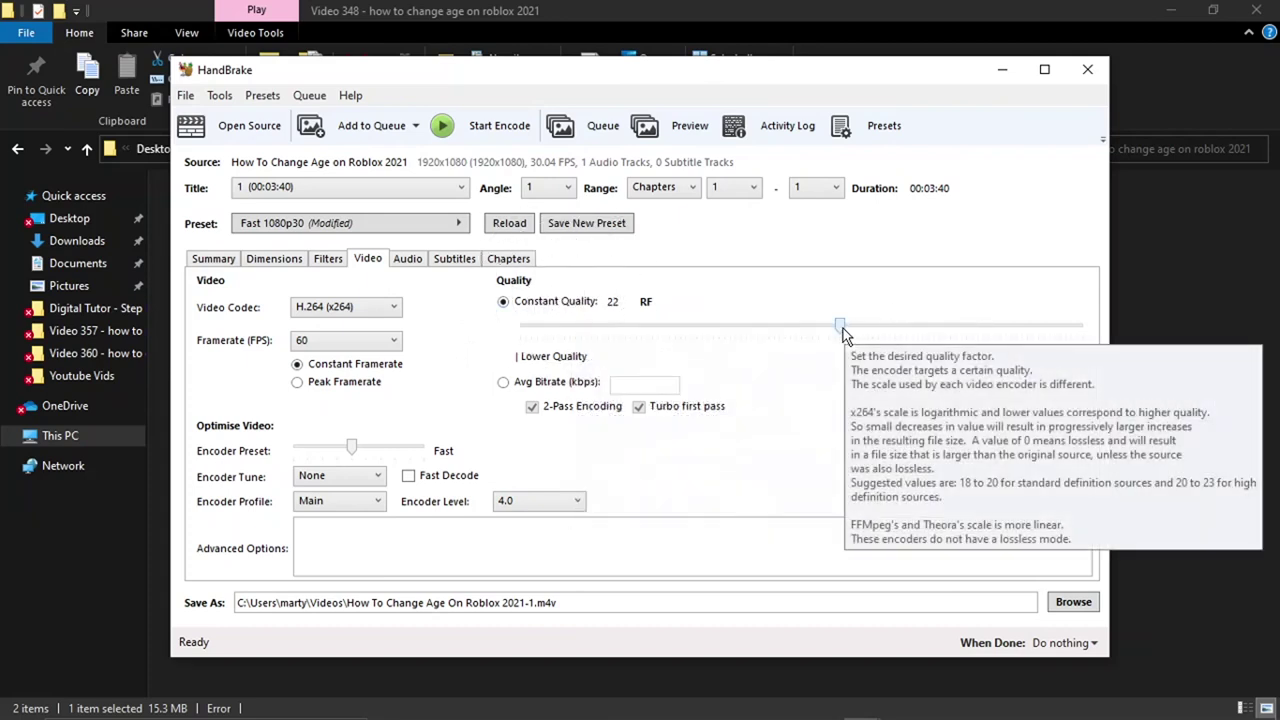
{"action": "left_click_drag", "start_coordinate": [843, 330], "coordinate": [835, 338]}
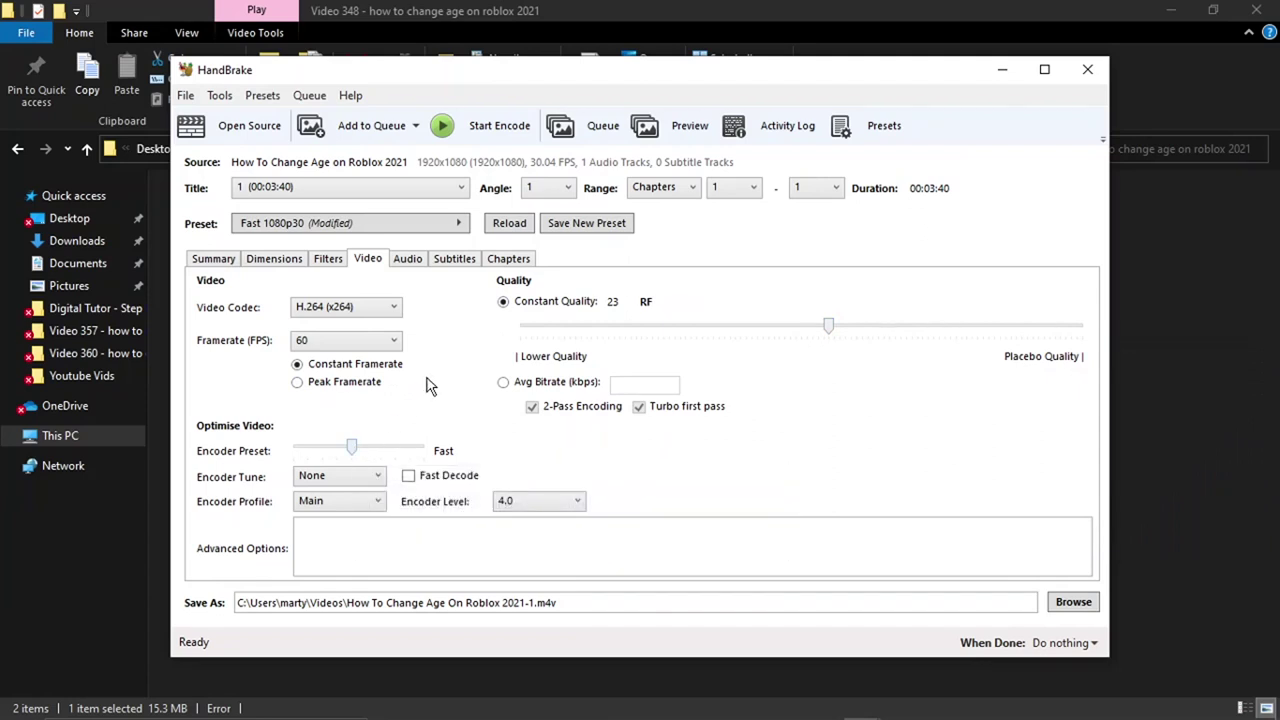
Step: Review the Chapters, Subtitles, Audio and Filters tabs, then encode How To Change Age On Roblox 2021-1.m4v
{"action": "left_click", "coordinate": [505, 264]}
{"action": "left_click", "coordinate": [459, 268]}
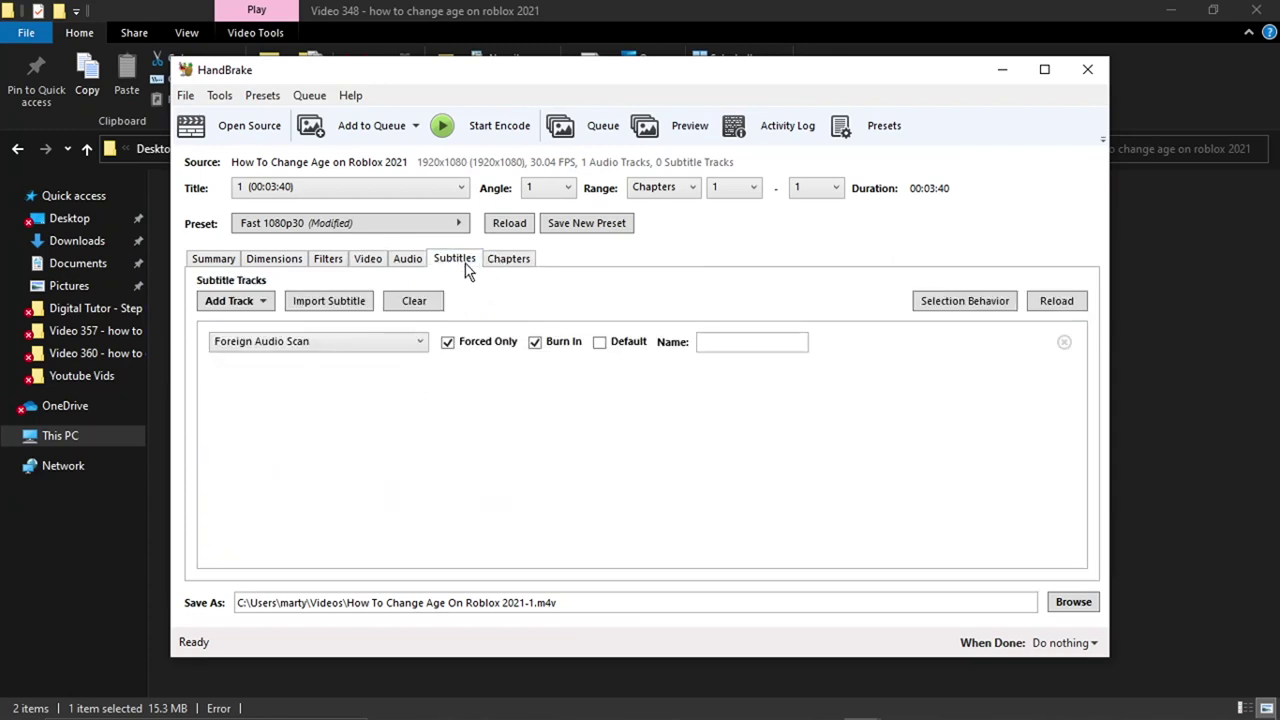
{"action": "left_click", "coordinate": [407, 260]}
{"action": "left_click", "coordinate": [331, 261]}
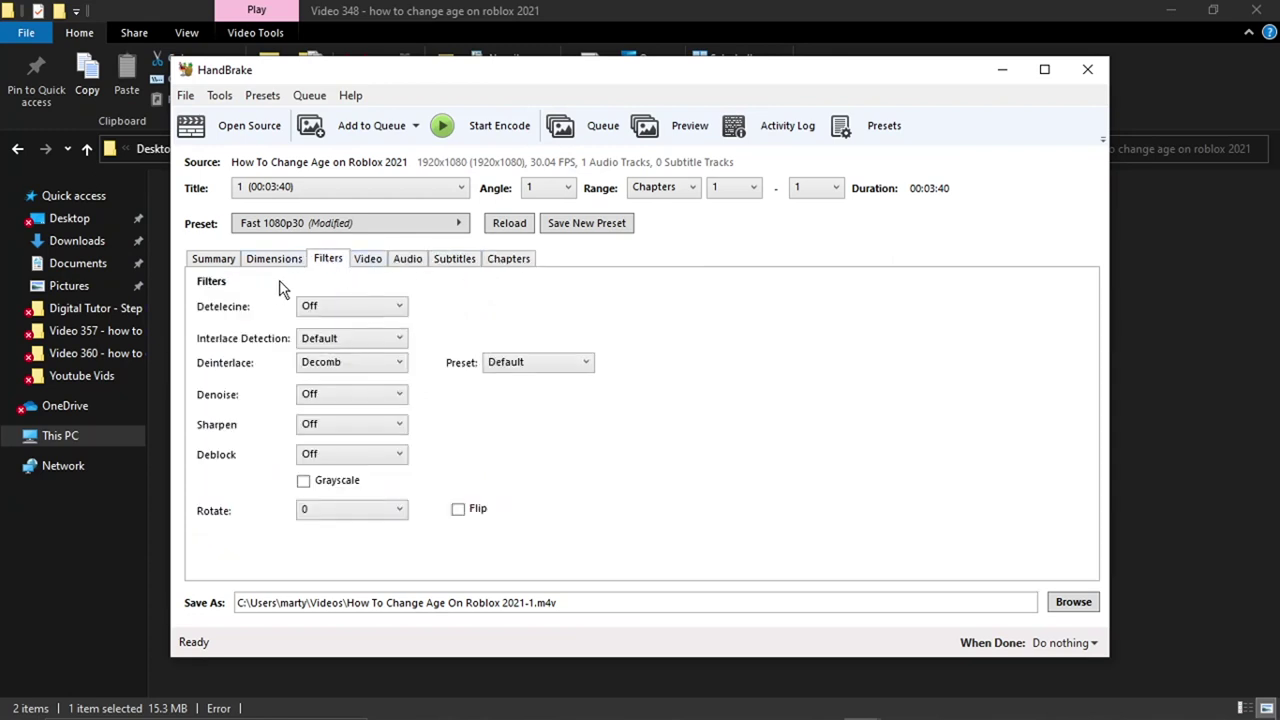
{"action": "left_click", "coordinate": [487, 130]}
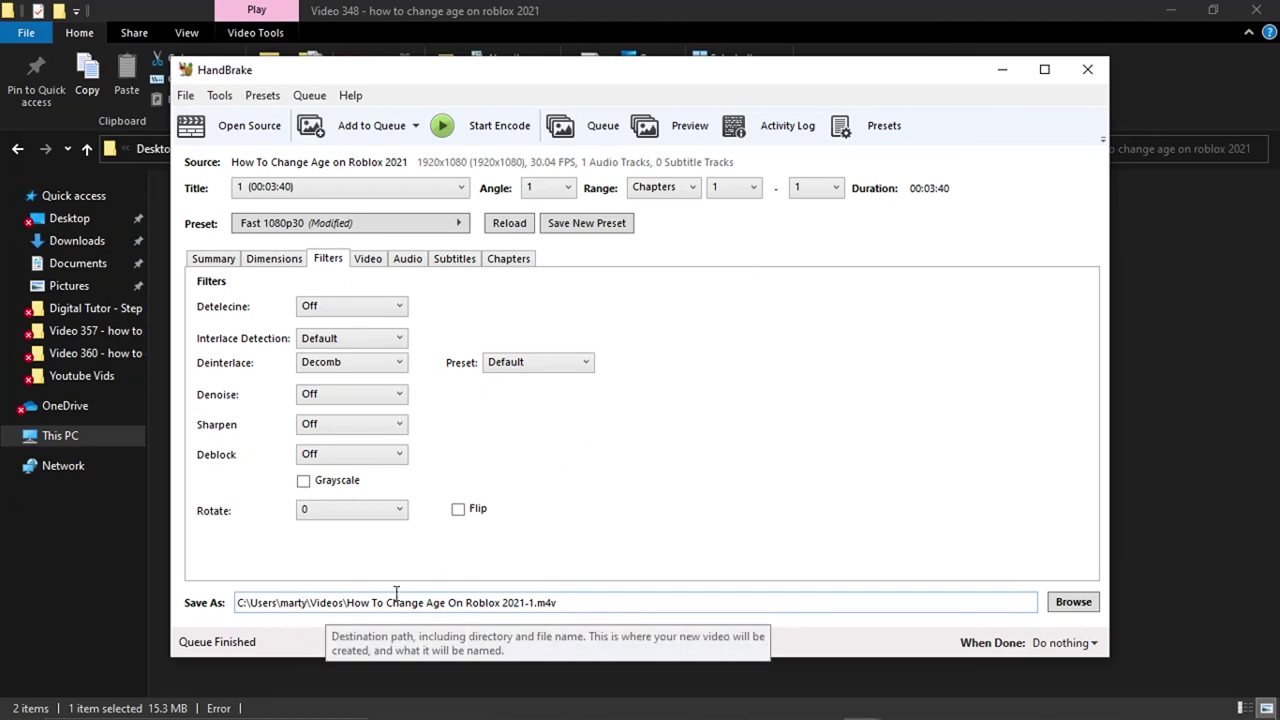
Step: Open the Properties of the new How To Change Age On Roblox 2021-1 M4V in Videos
{"action": "left_click", "coordinate": [1013, 70]}
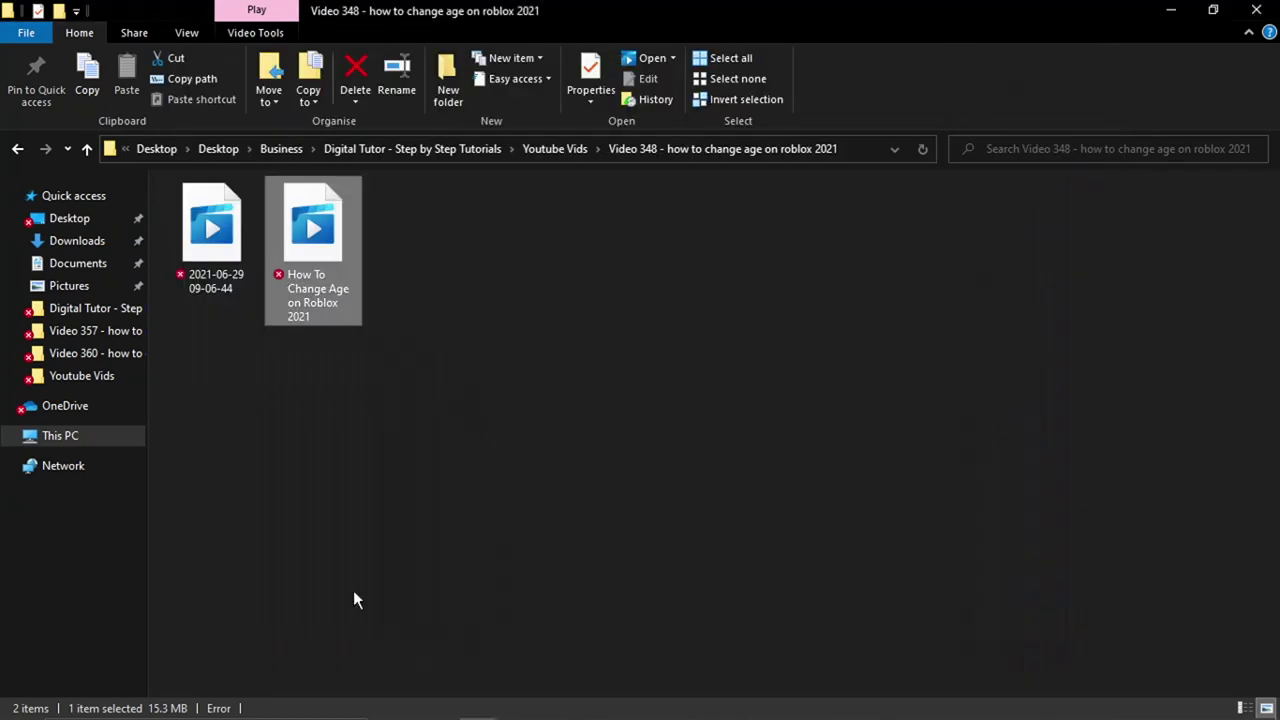
{"action": "mouse_move", "coordinate": [484, 703]}
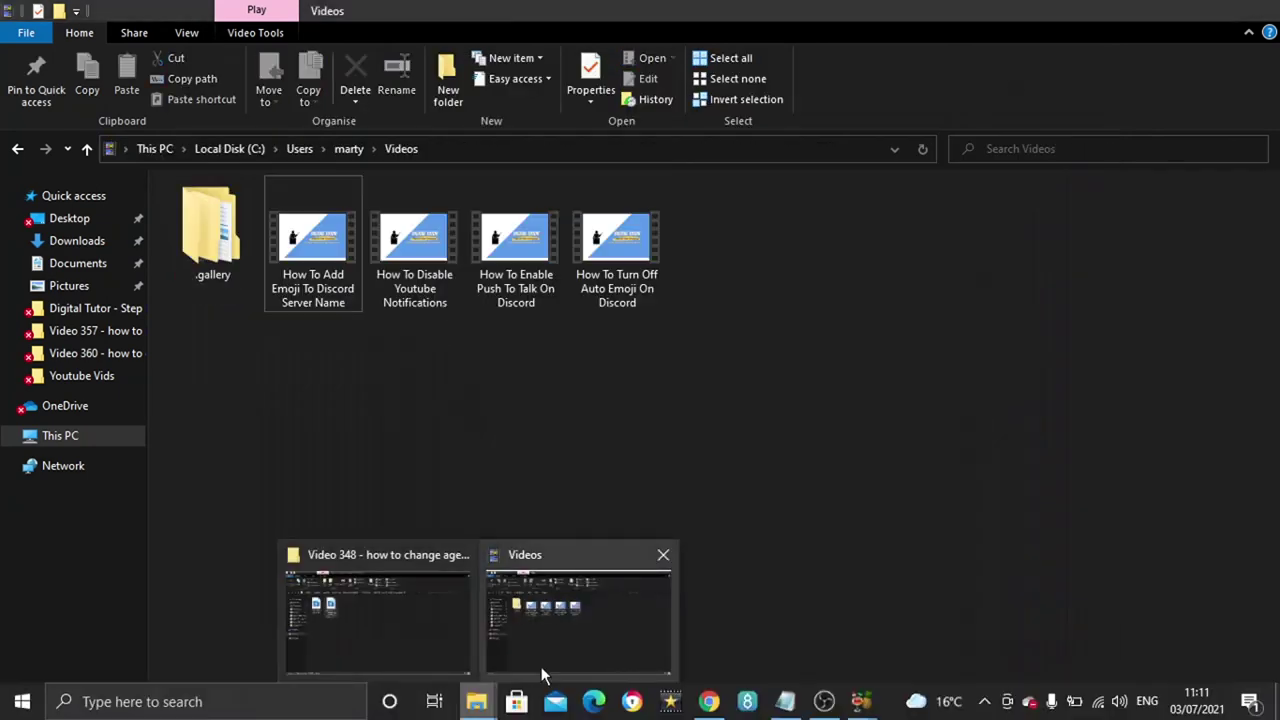
{"action": "left_click", "coordinate": [537, 672]}
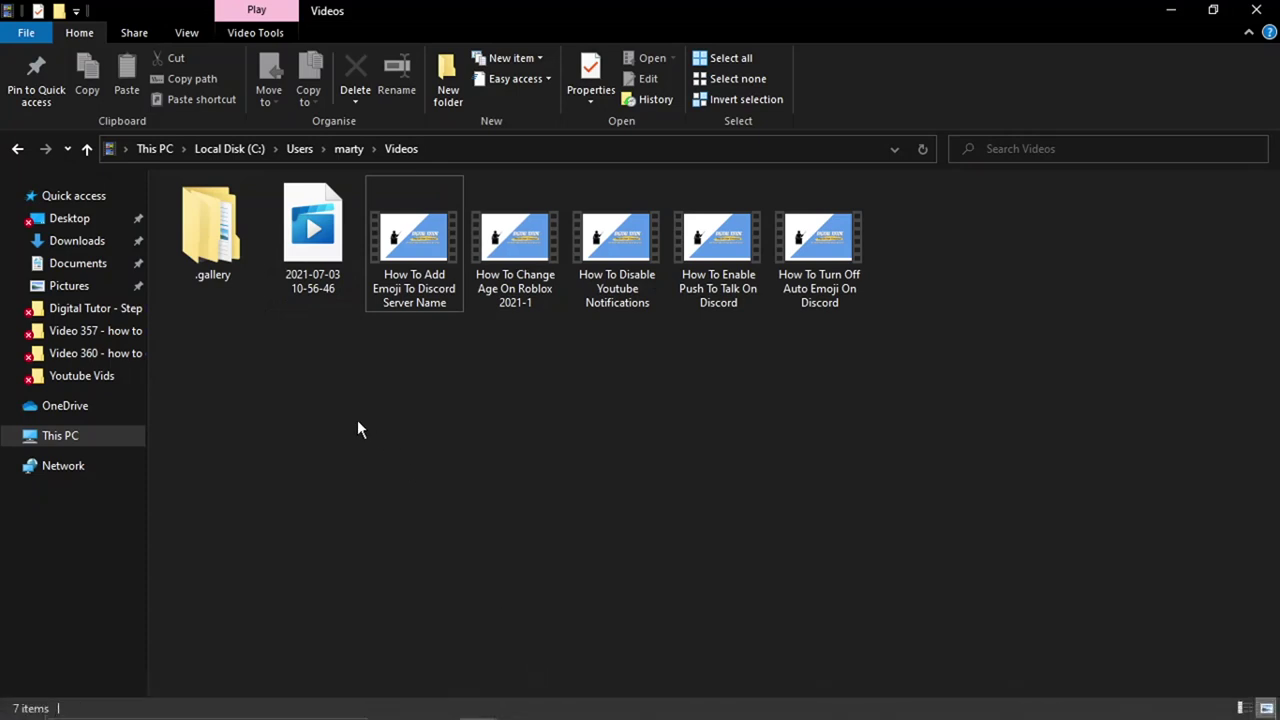
{"action": "key", "text": "Left"}
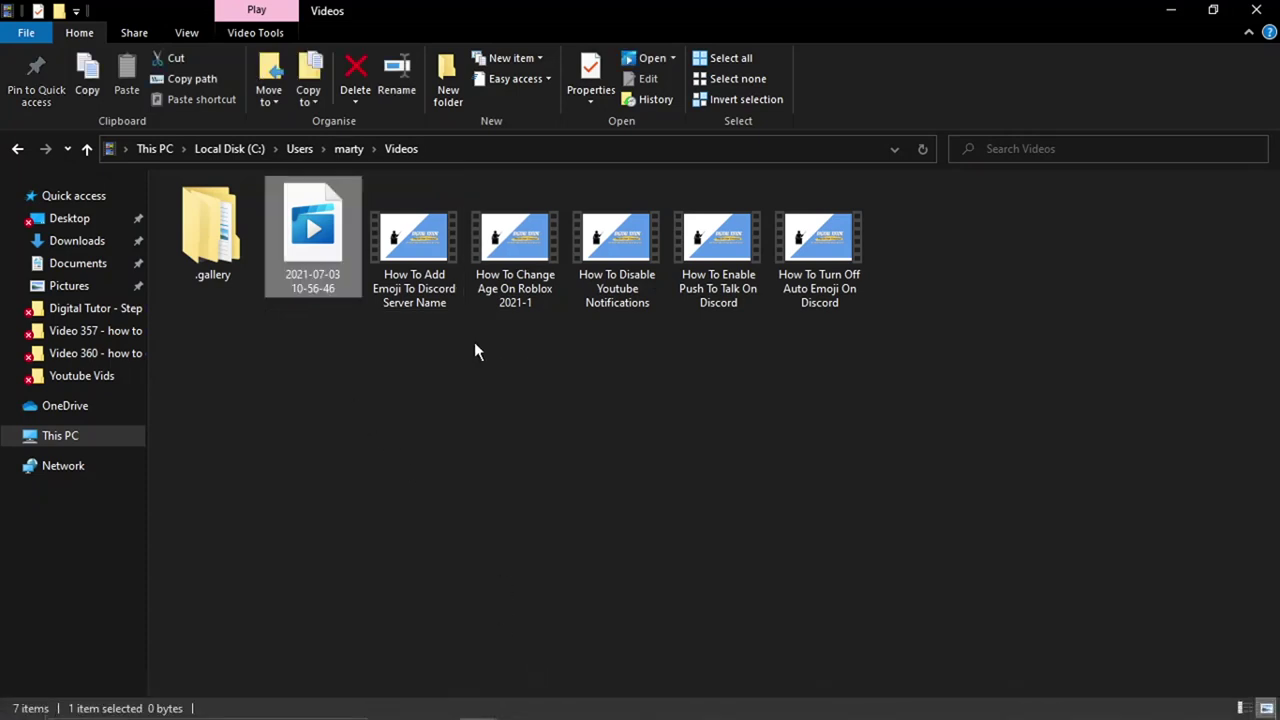
{"action": "left_click", "coordinate": [473, 344]}
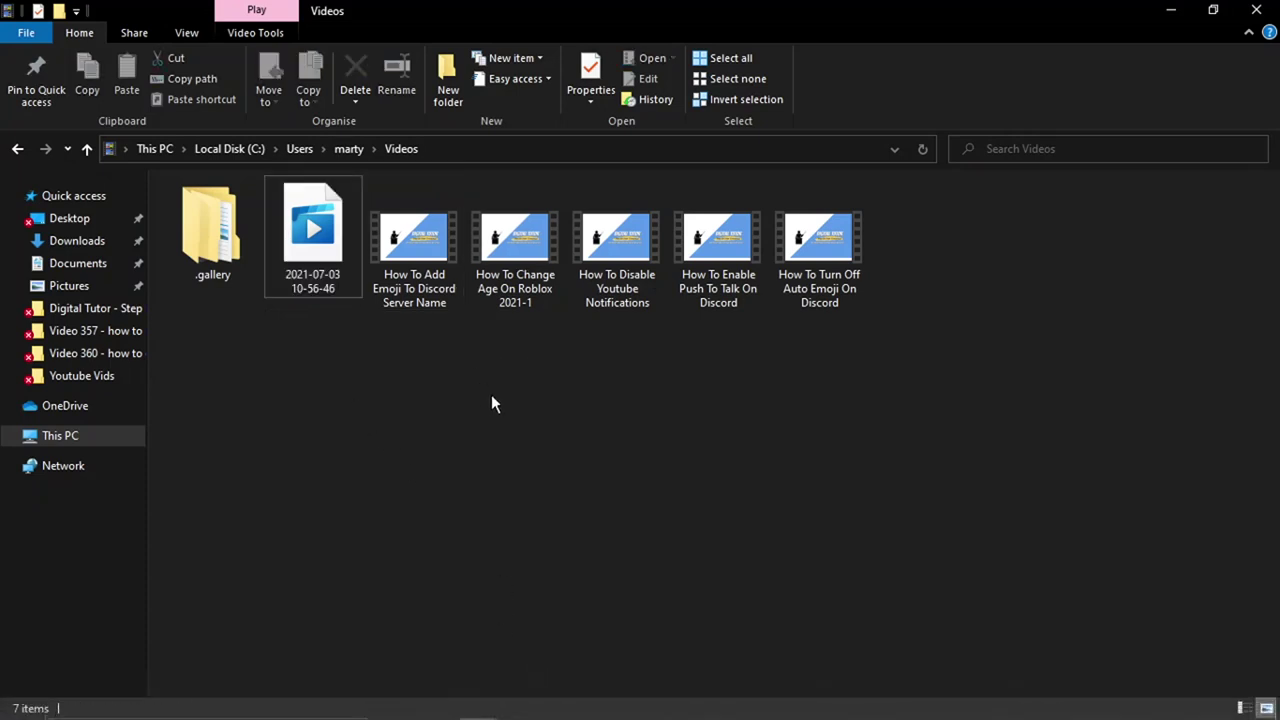
{"action": "right_click", "coordinate": [529, 294]}
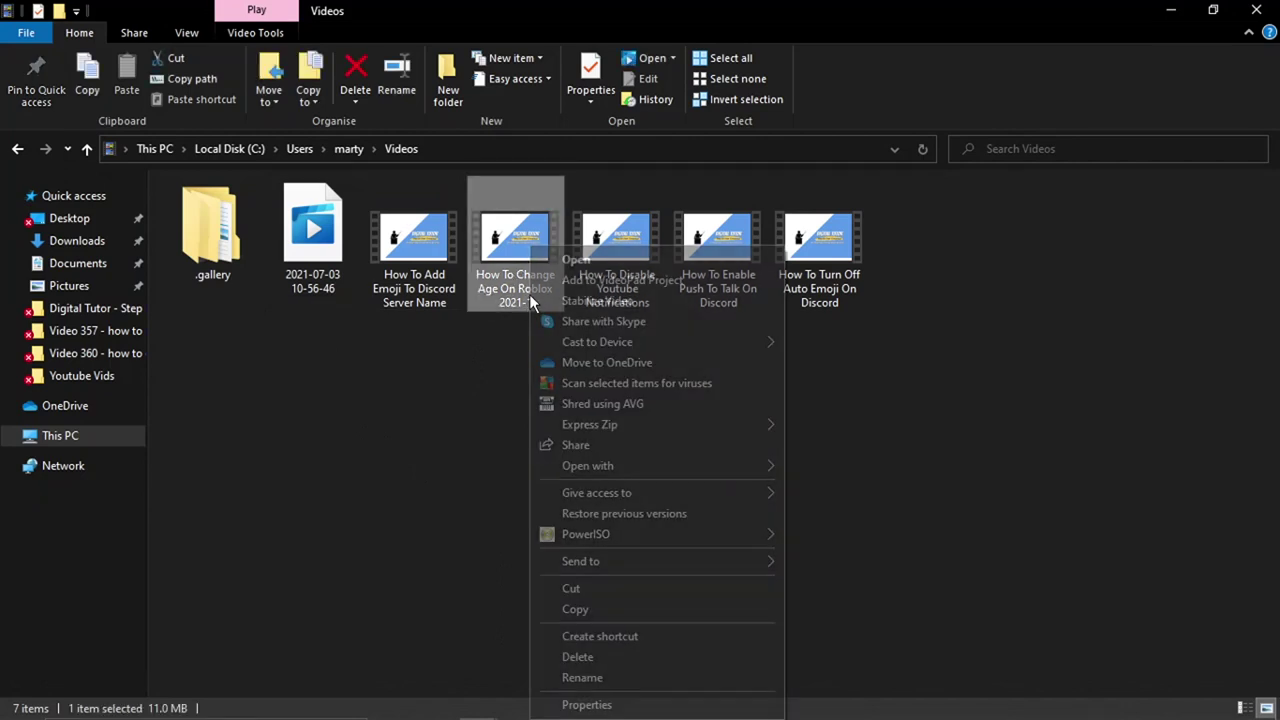
{"action": "left_click", "coordinate": [586, 705]}
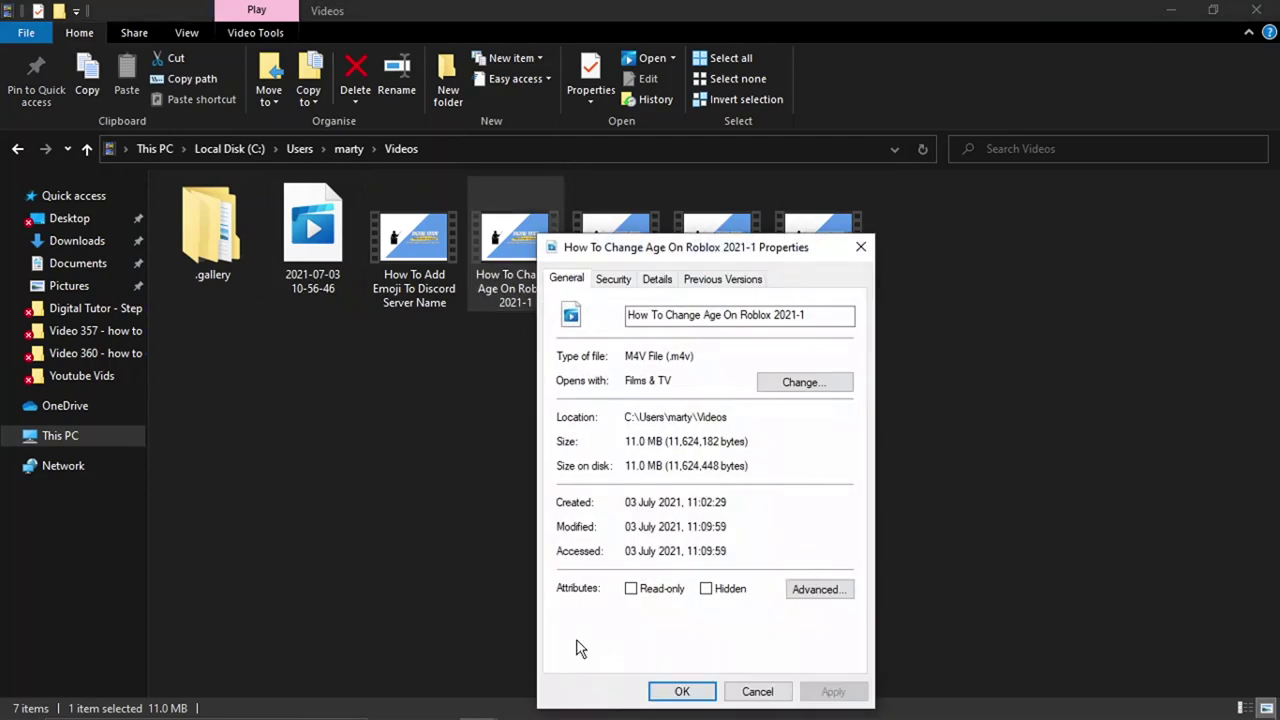
Step: Open the original How To Change Age on Roblox 2021 video's Properties, showing 15.3 MB
{"action": "mouse_move", "coordinate": [476, 701]}
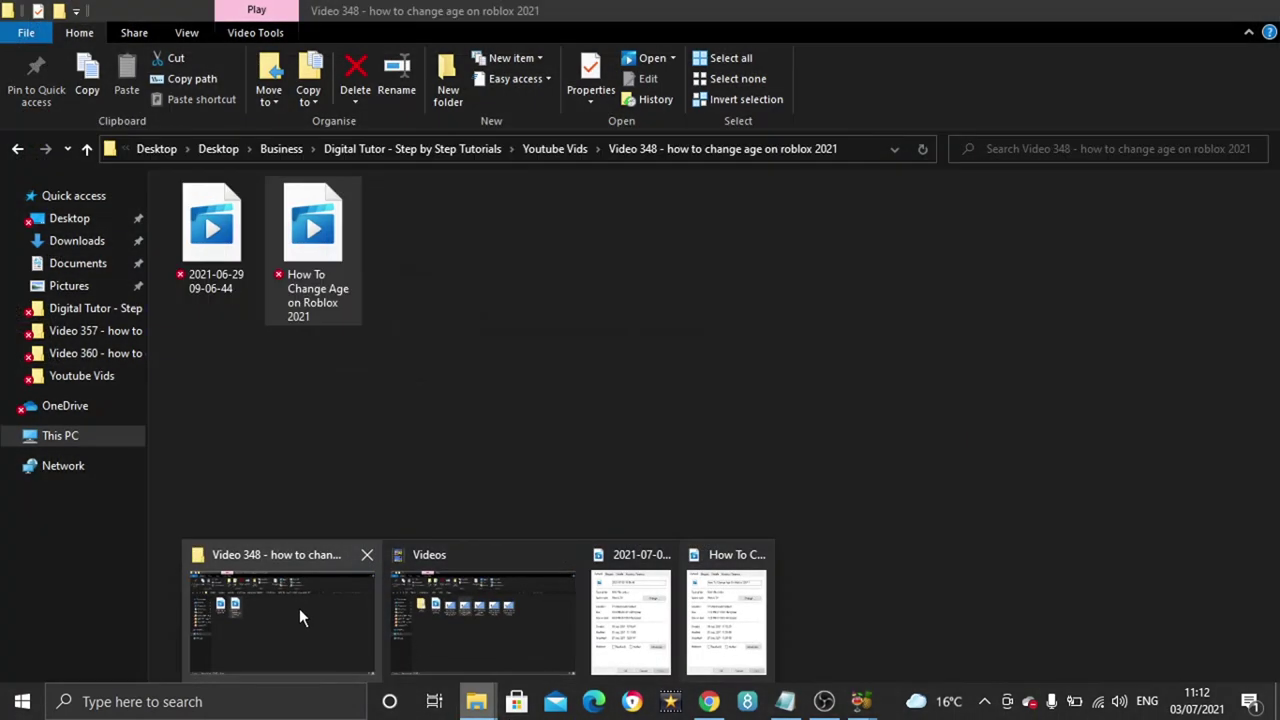
{"action": "left_click", "coordinate": [300, 611]}
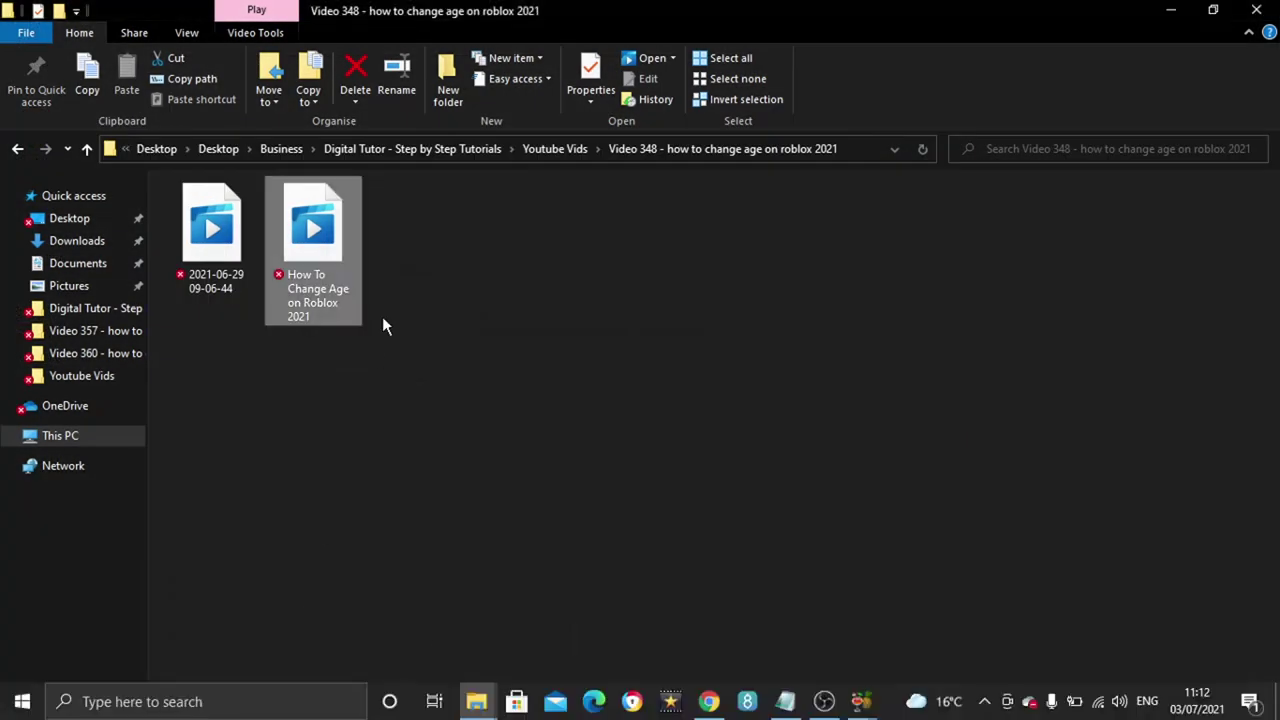
{"action": "right_click", "coordinate": [324, 268]}
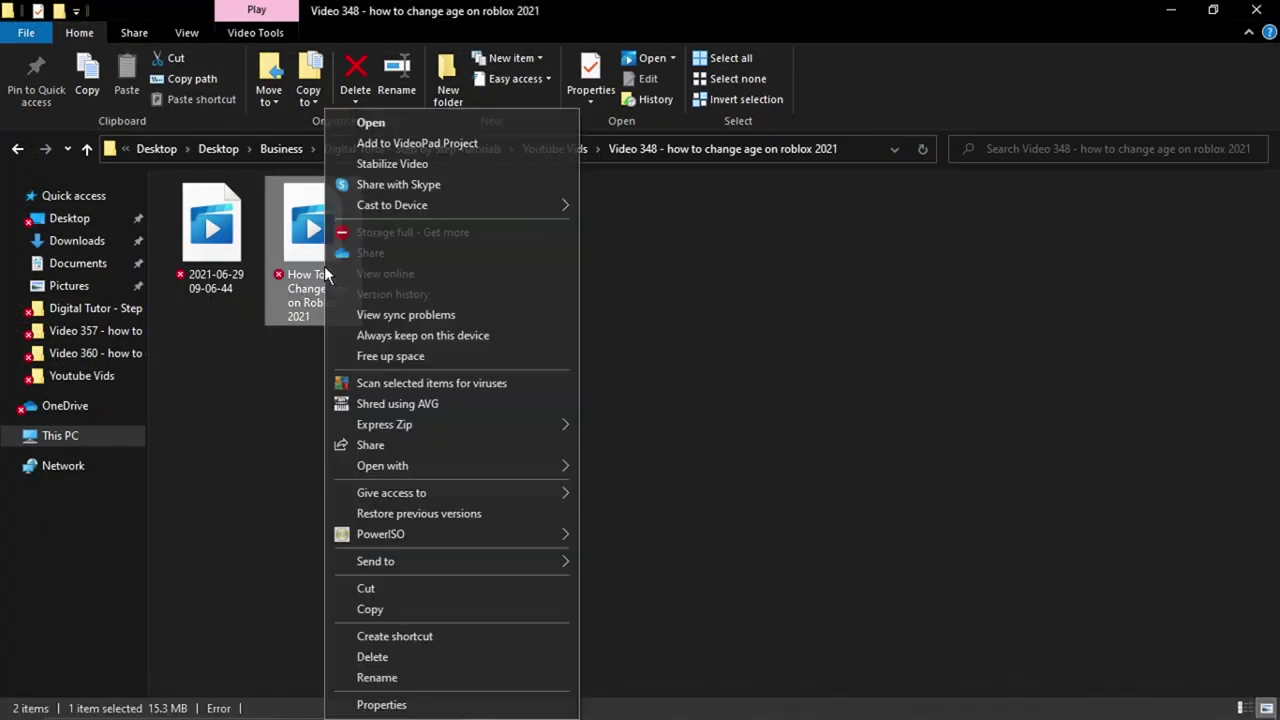
{"action": "left_click", "coordinate": [381, 705]}
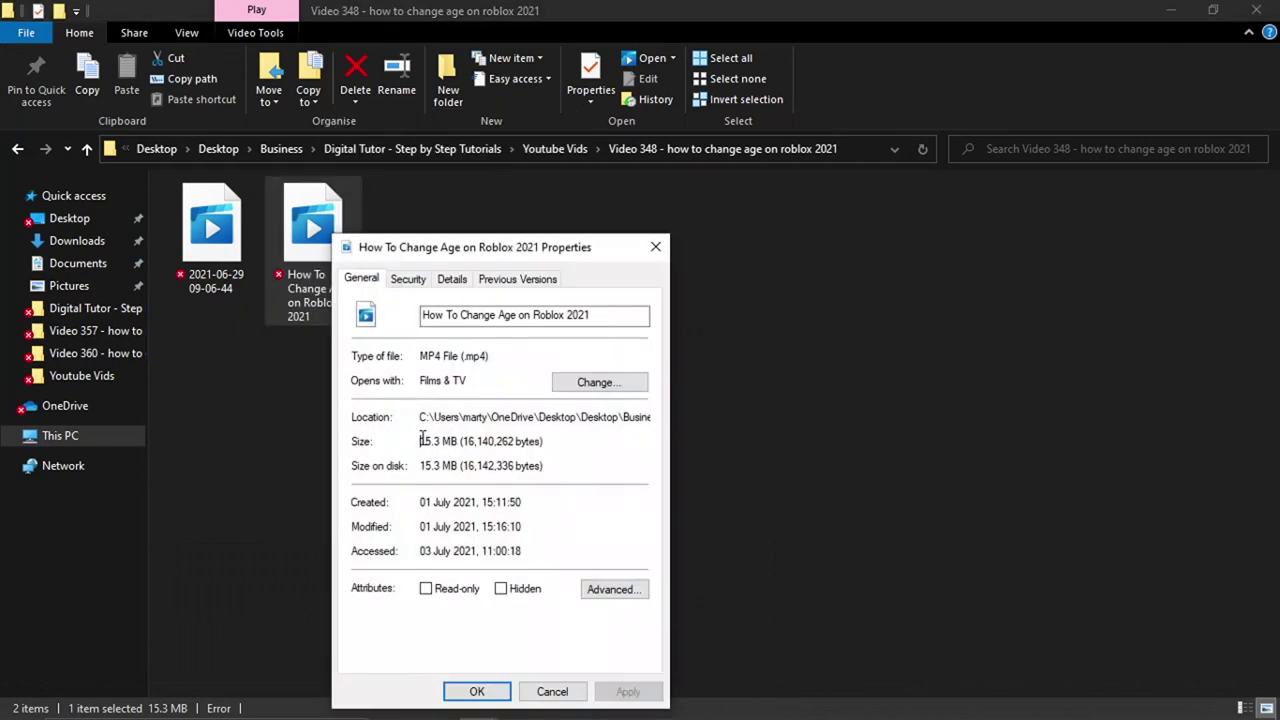
{"action": "left_click_drag", "start_coordinate": [421, 440], "coordinate": [457, 442]}
{"action": "left_click", "coordinate": [519, 474]}
Step: Place the 11.0 MB M4V's Properties window beside the original's for comparison
{"action": "mouse_move", "coordinate": [555, 715]}
{"action": "mouse_move", "coordinate": [476, 701]}
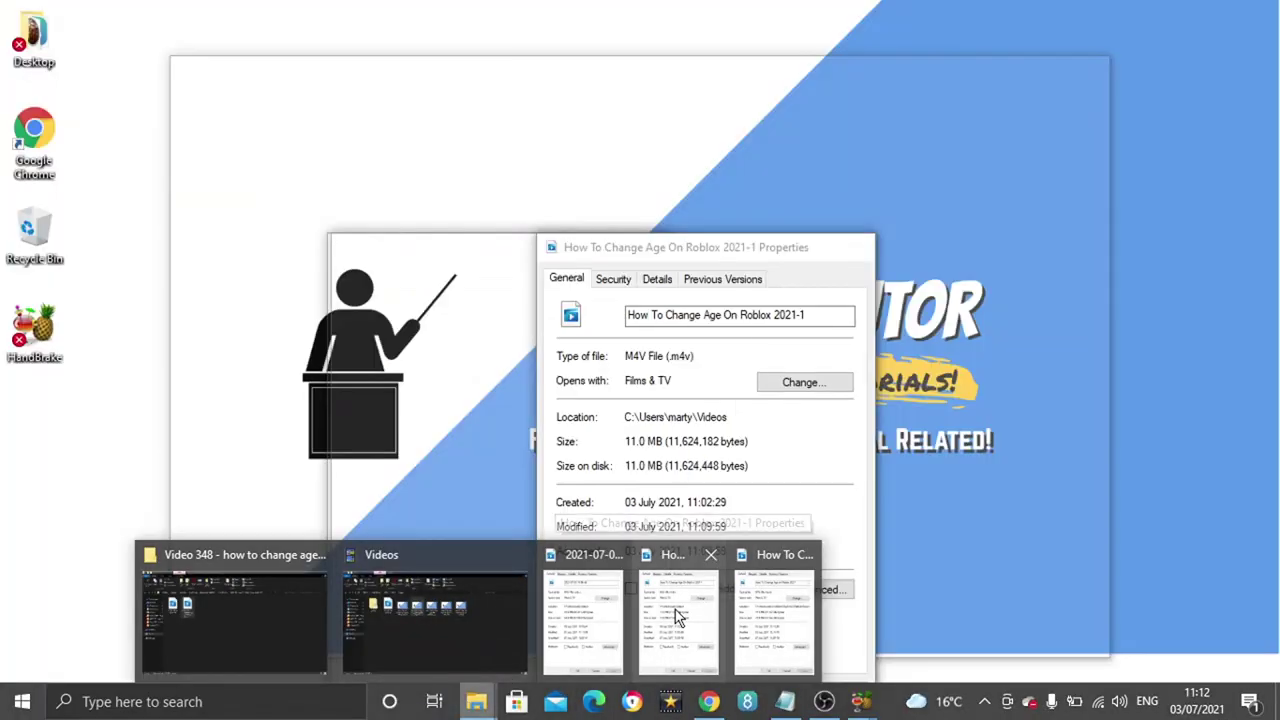
{"action": "left_click", "coordinate": [675, 610]}
{"action": "left_click_drag", "start_coordinate": [666, 245], "coordinate": [796, 255]}
{"action": "left_click", "coordinate": [428, 430]}
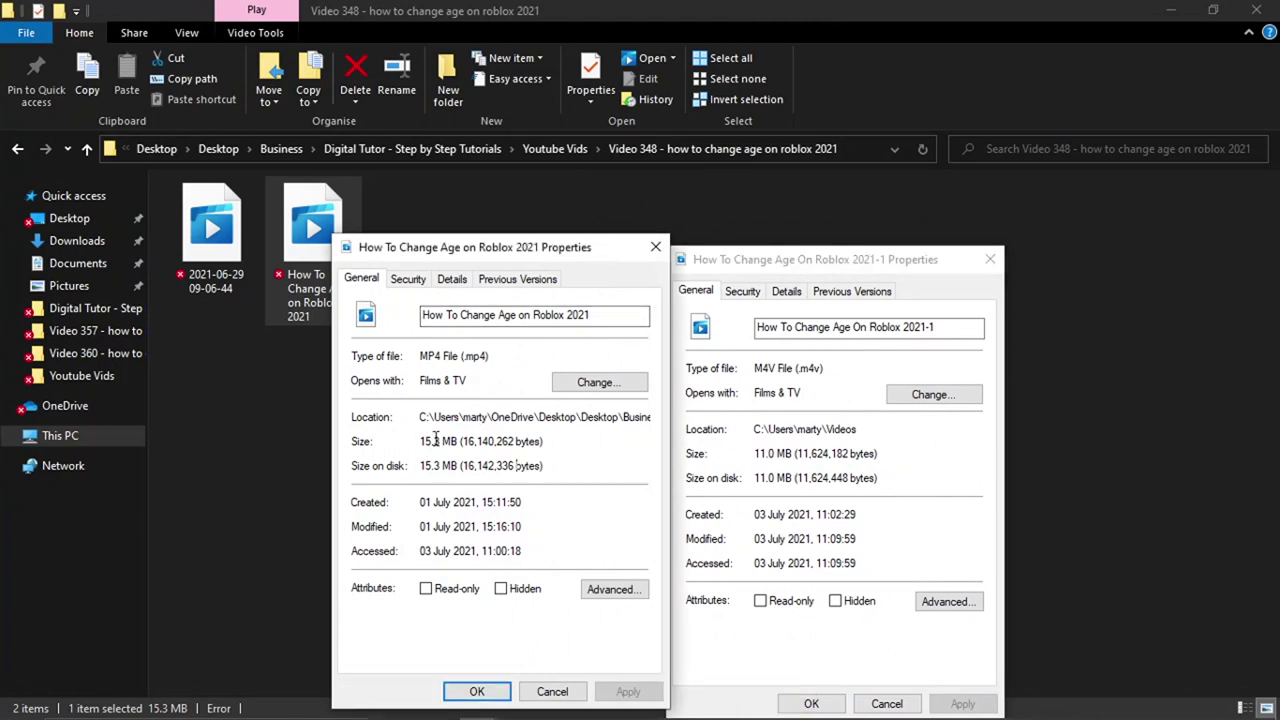